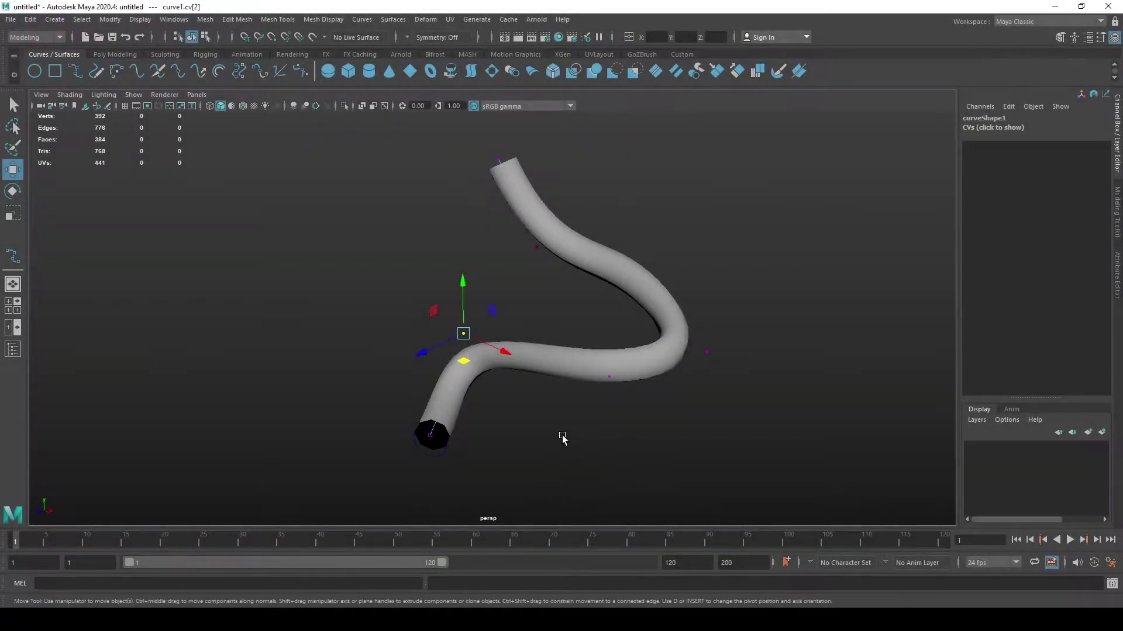
# Step: Orbit and zoom the perspective view to survey the scene
pyautogui.keyDown('alt'); pyautogui.moveTo(565, 431); pyautogui.dragTo(442, 442); pyautogui.keyUp('alt')
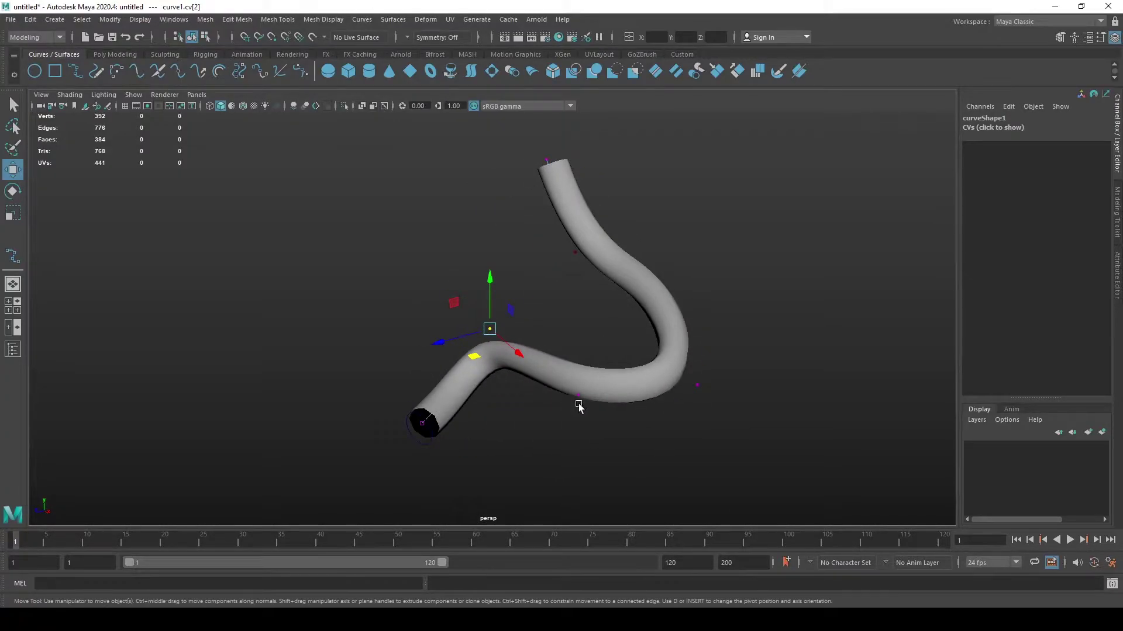
pyautogui.keyDown('alt'); pyautogui.moveTo(583, 250); pyautogui.dragTo(651, 409); pyautogui.keyUp('alt')
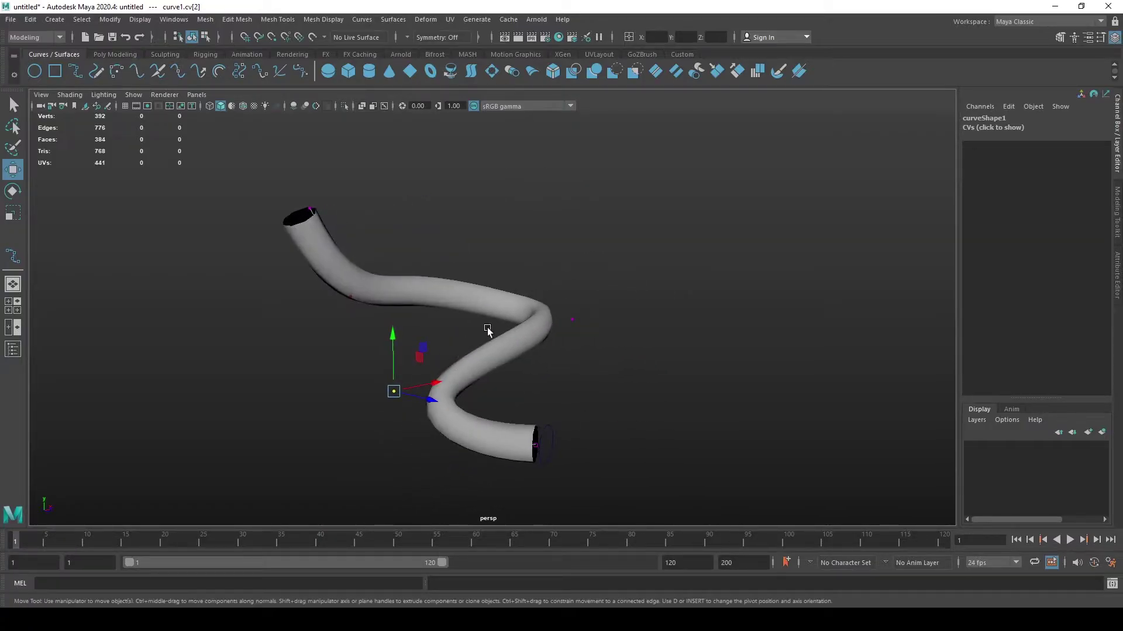
pyautogui.click(538, 311)
pyautogui.keyDown('alt'); pyautogui.moveTo(686, 301); pyautogui.dragTo(441, 443); pyautogui.keyUp('alt')
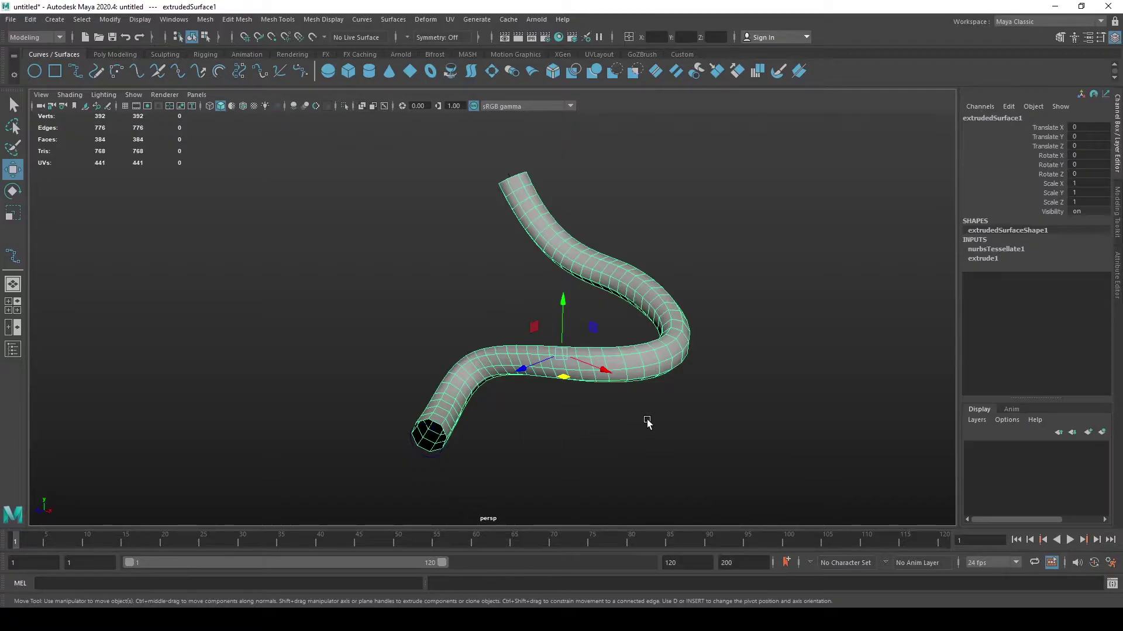
pyautogui.moveTo(345, 132); pyautogui.dragTo(408, 163)
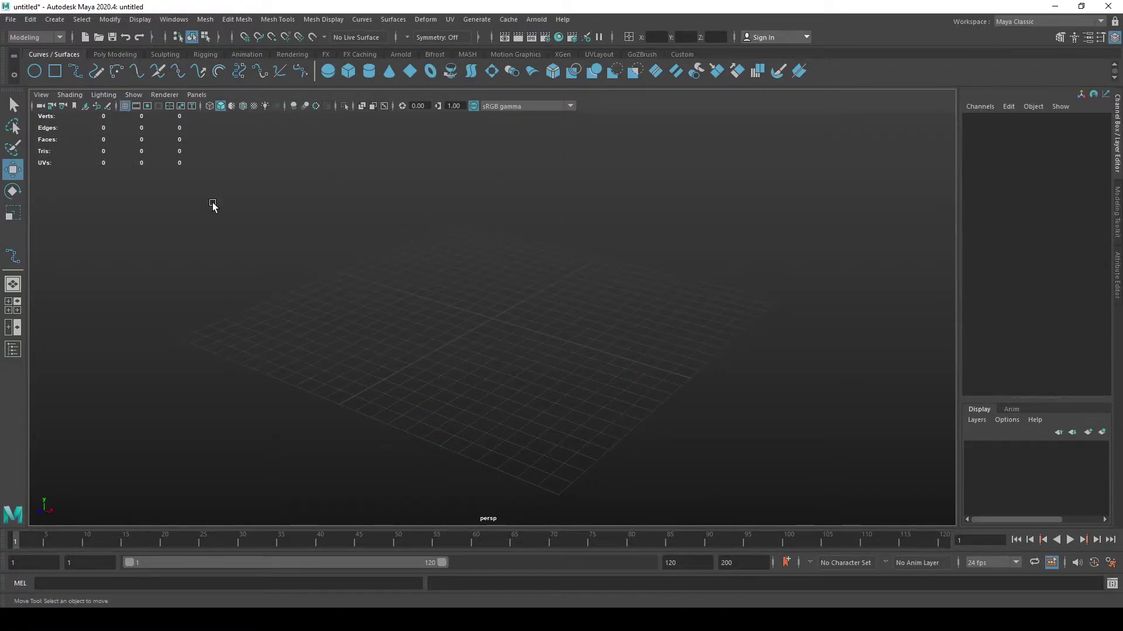
pyautogui.scroll(-8, 471, 335)
pyautogui.scroll(5, 466, 338)
# Step: Activate the EP Curve Tool, briefly checking the Poly Modeling shelf before returning to Curves / Surfaces
pyautogui.click(75, 71)
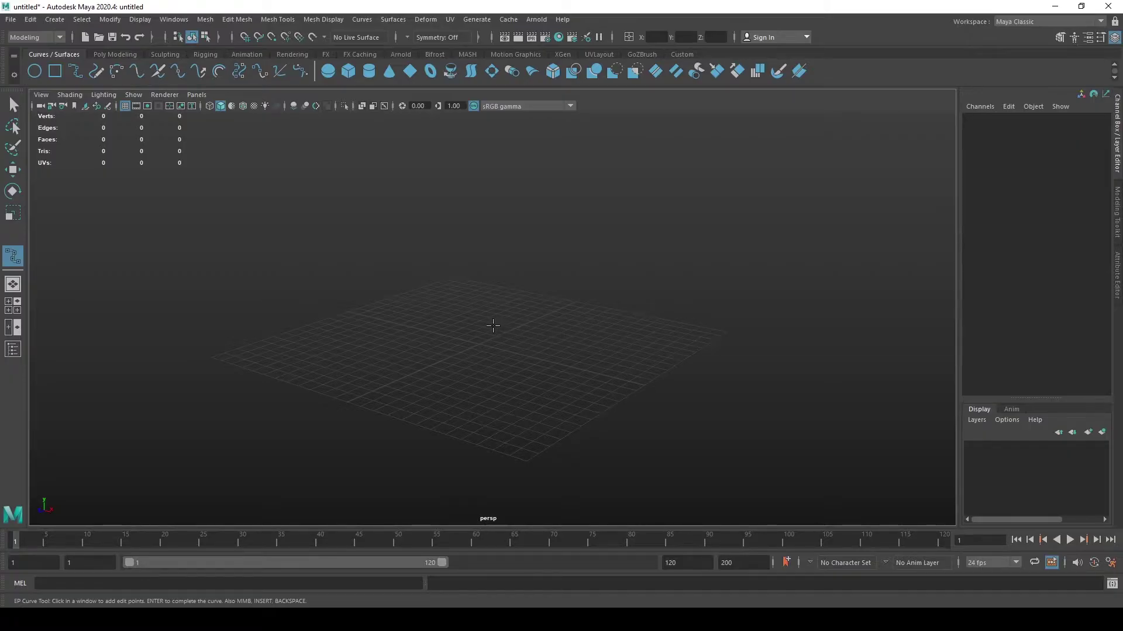
pyautogui.click(97, 54)
pyautogui.click(55, 55)
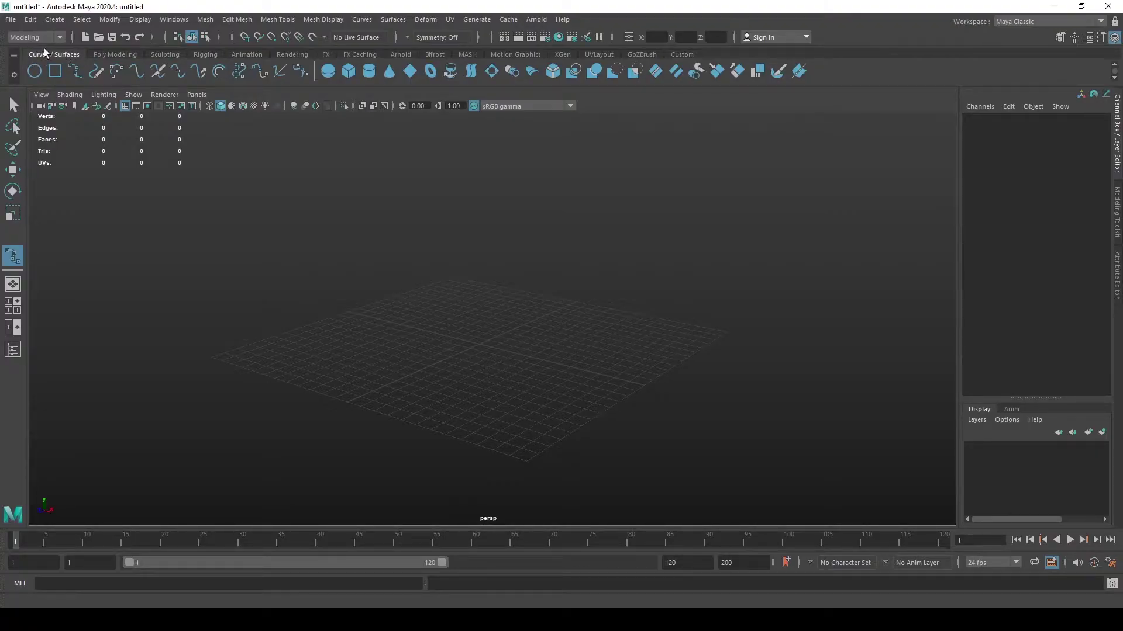
pyautogui.click(86, 54)
pyautogui.click(76, 54)
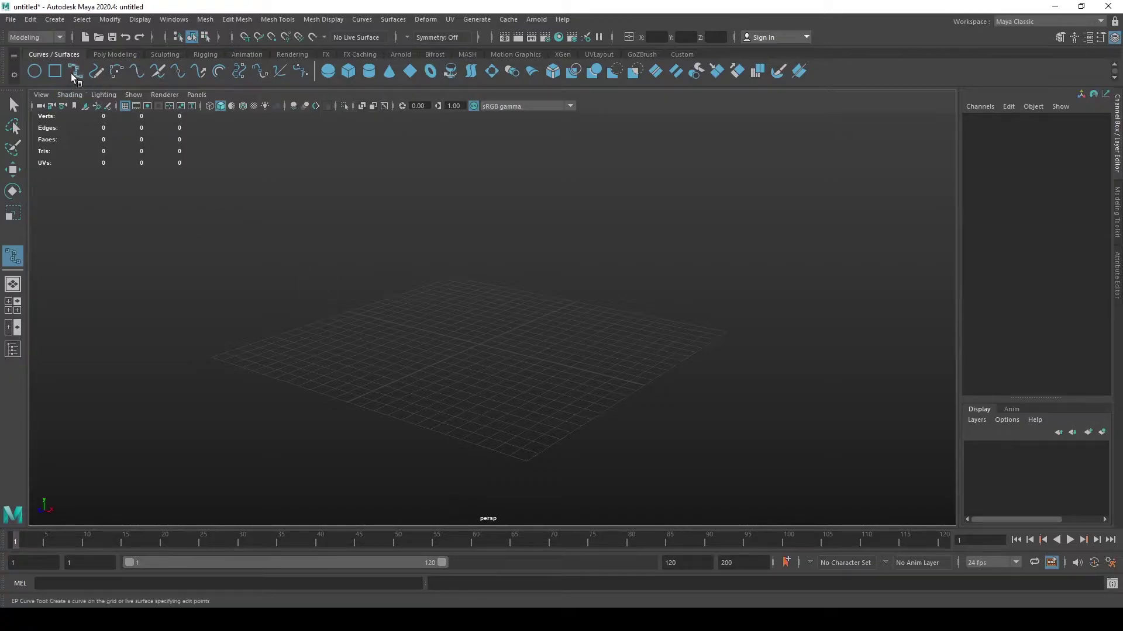
# Step: With grid snapping (X), place five EP points in a wave across the grid and finish curve1
pyautogui.keyDown('alt'); pyautogui.moveTo(383, 250); pyautogui.dragTo(363, 251); pyautogui.keyUp('alt')
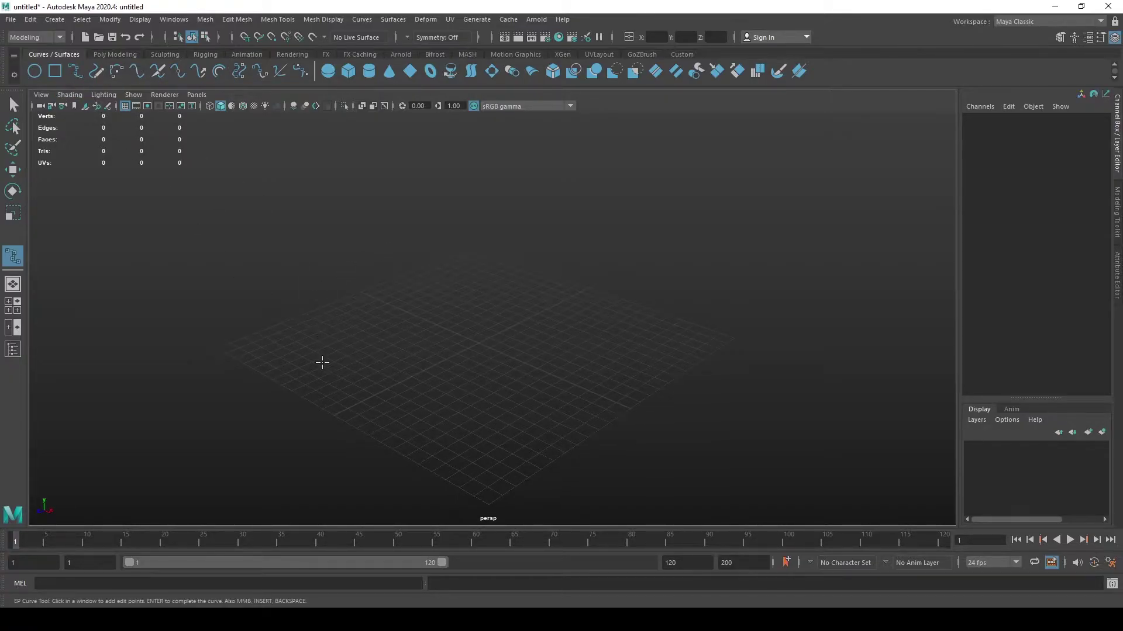
pyautogui.keyDown('alt'); pyautogui.moveTo(343, 328); pyautogui.dragTo(459, 370); pyautogui.keyUp('alt')
pyautogui.keyDown('alt'); pyautogui.moveTo(352, 374); pyautogui.dragTo(347, 375); pyautogui.keyUp('alt')
pyautogui.press('x')
pyautogui.click(338, 365)
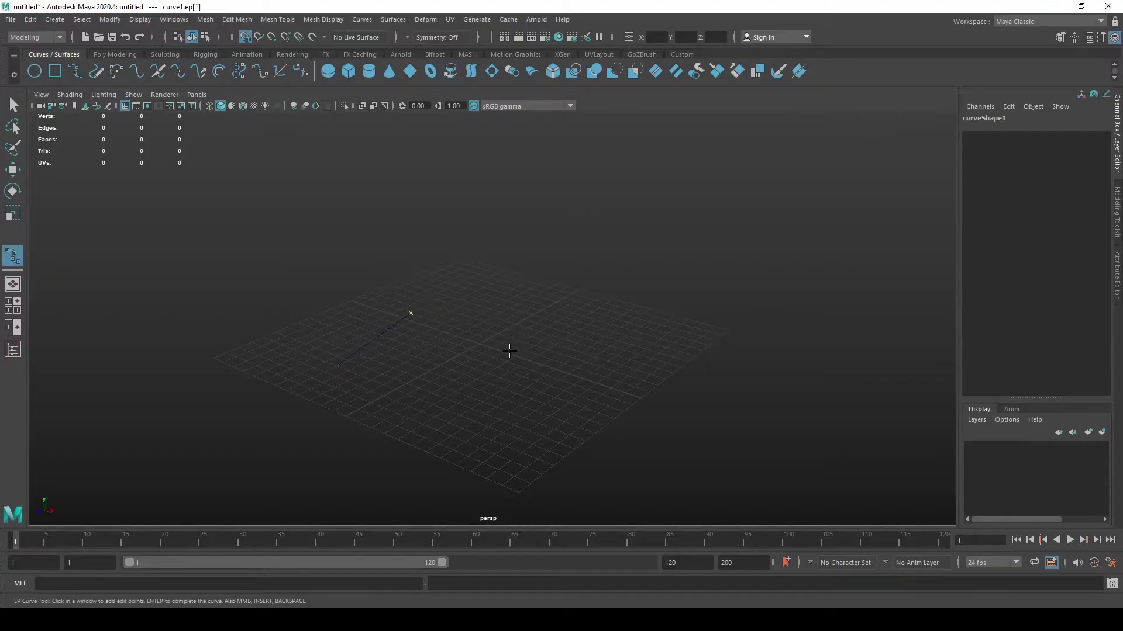
pyautogui.click(478, 401)
pyautogui.click(558, 323)
pyautogui.click(638, 353)
pyautogui.click(728, 327)
pyautogui.moveTo(669, 408)
pyautogui.keyDown('alt'); pyautogui.mouseDown()
pyautogui.moveTo(692, 391)
pyautogui.moveTo(661, 399)
pyautogui.mouseUp(); pyautogui.keyUp('alt')
pyautogui.moveTo(555, 360)
pyautogui.keyDown('alt'); pyautogui.mouseDown()
pyautogui.moveTo(606, 332)
pyautogui.moveTo(689, 318)
pyautogui.mouseUp(); pyautogui.keyUp('alt')
pyautogui.press('Return')
# Step: Switch curve1 into Control Vertex editing mode
pyautogui.rightClick(706, 333)
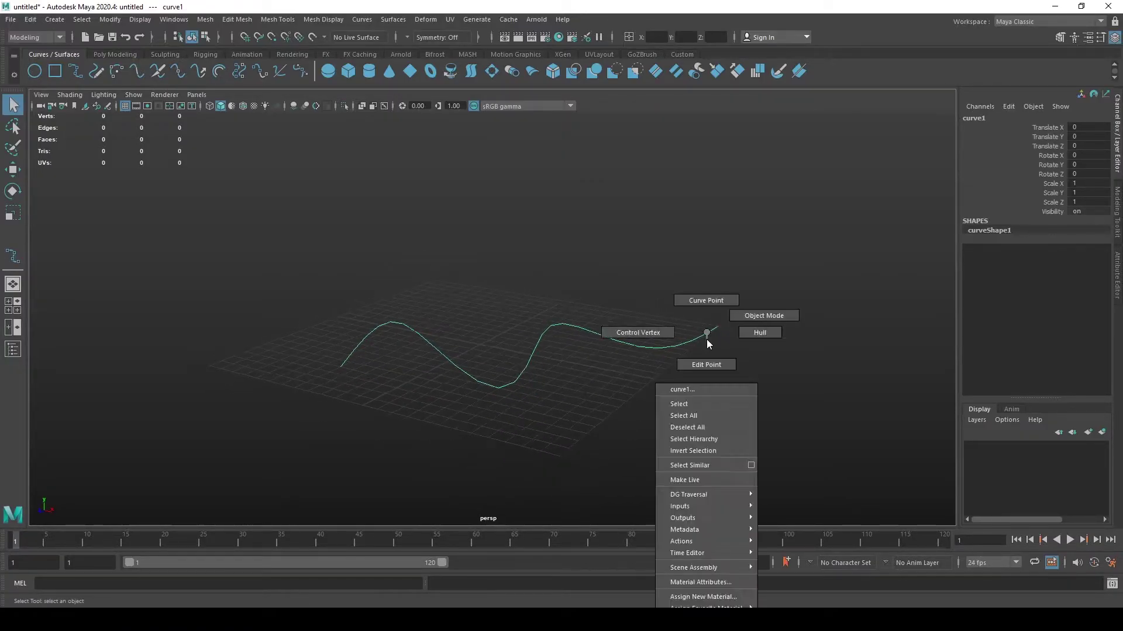
pyautogui.click(789, 301)
pyautogui.moveTo(683, 332); pyautogui.dragTo(738, 311, button='right')
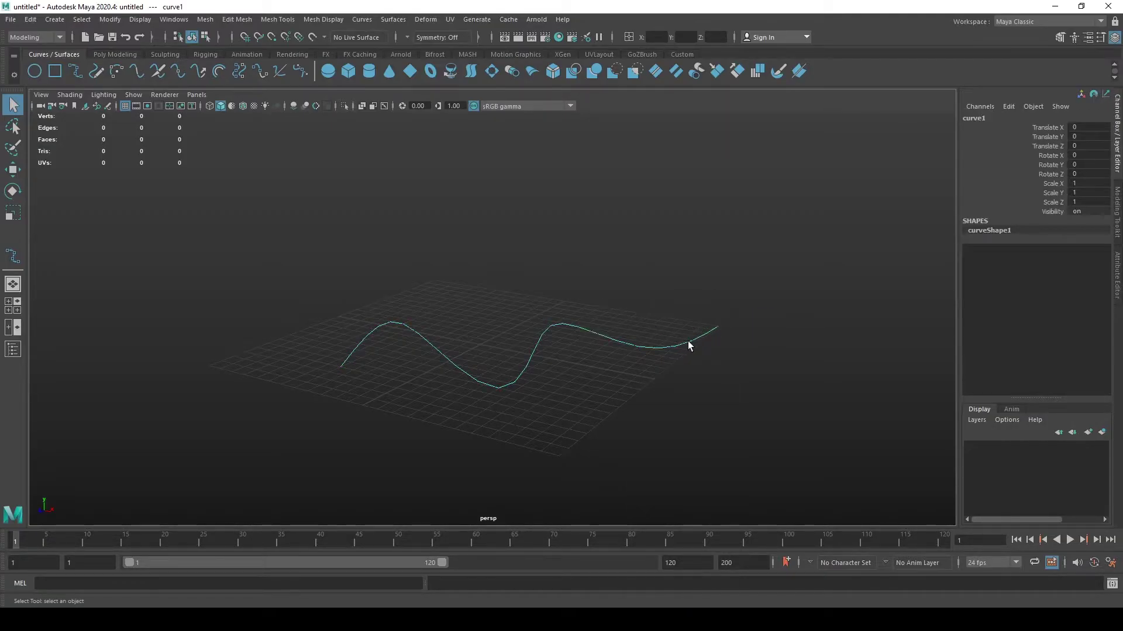
pyautogui.click(702, 283)
pyautogui.click(667, 347)
pyautogui.moveTo(669, 347); pyautogui.dragTo(672, 351, button='right')
pyautogui.moveTo(601, 331)
pyautogui.mouseDown(button='right')
pyautogui.moveTo(671, 331)
pyautogui.moveTo(621, 335)
pyautogui.mouseUp(button='right')
pyautogui.keyDown('alt'); pyautogui.moveTo(506, 291); pyautogui.dragTo(327, 355); pyautogui.keyUp('alt')
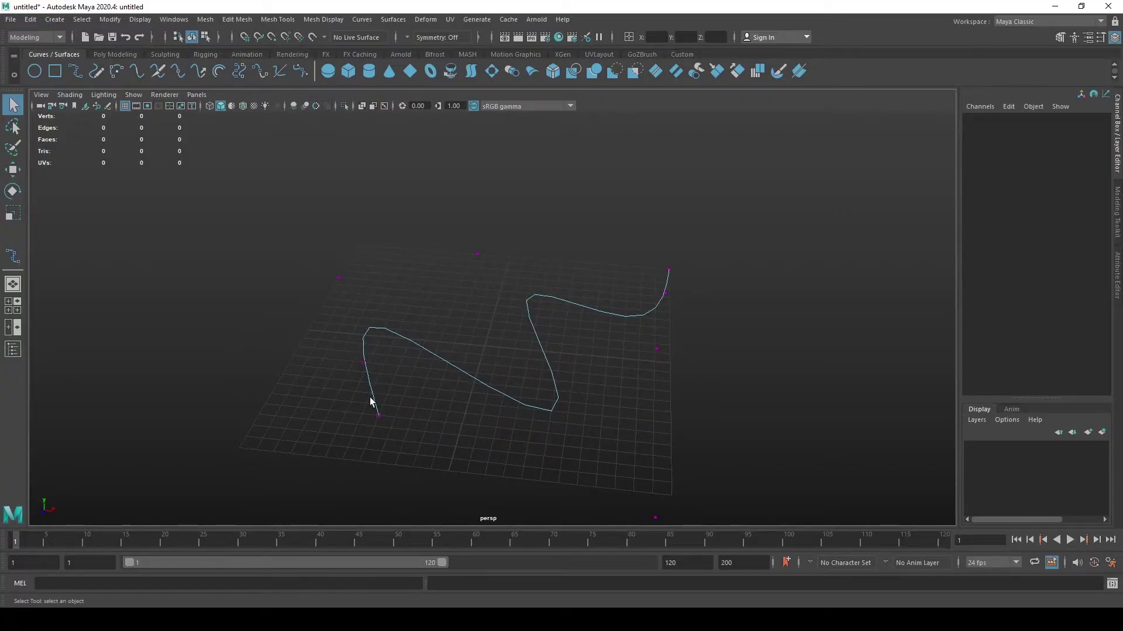
pyautogui.keyDown('alt'); pyautogui.moveTo(369, 404); pyautogui.dragTo(668, 376); pyautogui.keyUp('alt')
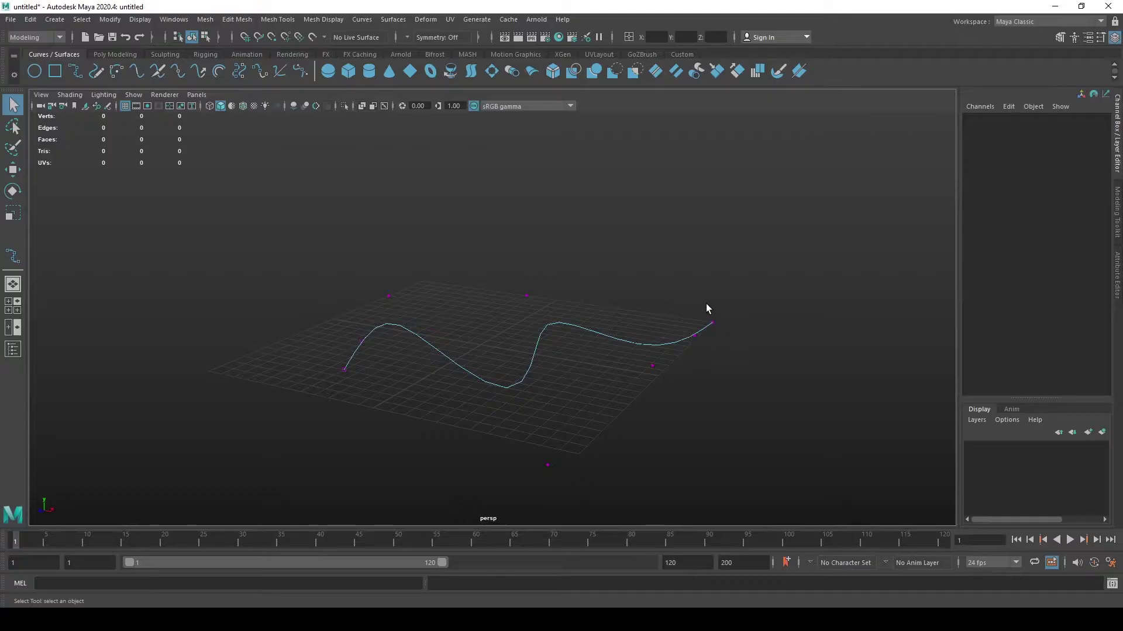
# Step: Select the end control vertex and raise it upward in Y
pyautogui.moveTo(707, 308); pyautogui.dragTo(784, 338)
pyautogui.scroll(-3, 760, 357)
pyautogui.keyDown('alt'); pyautogui.moveTo(731, 374); pyautogui.dragTo(703, 356); pyautogui.keyUp('alt')
pyautogui.press('w')
pyautogui.moveTo(584, 283); pyautogui.dragTo(586, 210)
# Step: Lift control vertices near the other end and in the middle to bend the curve
pyautogui.keyDown('alt'); pyautogui.moveTo(493, 318); pyautogui.dragTo(313, 395); pyautogui.keyUp('alt')
pyautogui.click(317, 409)
pyautogui.click(391, 316)
pyautogui.moveTo(412, 284); pyautogui.dragTo(380, 212)
pyautogui.keyDown('alt'); pyautogui.moveTo(519, 271); pyautogui.dragTo(458, 296); pyautogui.keyUp('alt')
pyautogui.click(451, 311)
pyautogui.moveTo(448, 253); pyautogui.dragTo(449, 164)
# Step: Shift further control vertices, moving the middle one up and to the right
pyautogui.click(608, 373)
pyautogui.keyDown('alt'); pyautogui.moveTo(647, 415); pyautogui.dragTo(479, 316); pyautogui.keyUp('alt')
pyautogui.moveTo(425, 220); pyautogui.dragTo(518, 285)
pyautogui.keyDown('alt'); pyautogui.moveTo(455, 413); pyautogui.dragTo(604, 438); pyautogui.keyUp('alt')
pyautogui.click(561, 490)
pyautogui.click(556, 484)
pyautogui.keyDown('alt'); pyautogui.moveTo(604, 438); pyautogui.dragTo(281, 408, button='right'); pyautogui.keyUp('alt')
pyautogui.moveTo(291, 351); pyautogui.dragTo(424, 317)
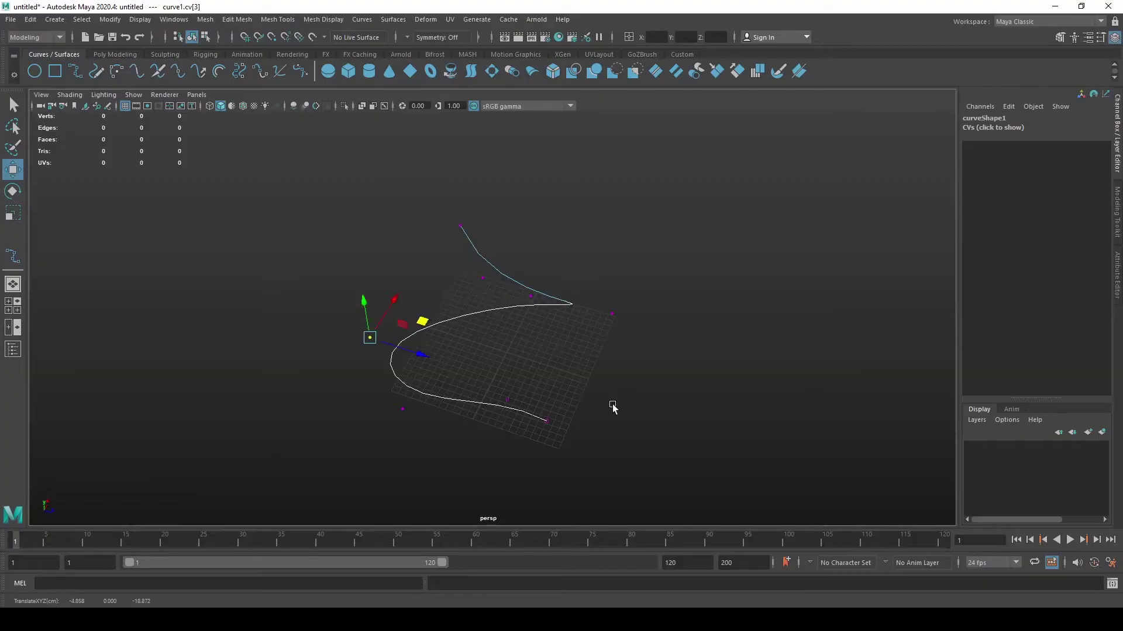
# Step: Lower a control vertex near the end below the grid and push the lower-left bulge leftward
pyautogui.keyDown('alt'); pyautogui.moveTo(614, 409); pyautogui.dragTo(446, 406); pyautogui.keyUp('alt')
pyautogui.click(565, 337)
pyautogui.moveTo(564, 393); pyautogui.dragTo(583, 460)
pyautogui.moveTo(580, 275)
pyautogui.mouseDown()
pyautogui.moveTo(607, 299)
pyautogui.moveTo(626, 366)
pyautogui.moveTo(514, 416)
pyautogui.moveTo(425, 400)
pyautogui.mouseUp()
pyautogui.click(413, 356)
pyautogui.moveTo(454, 325); pyautogui.dragTo(388, 344)
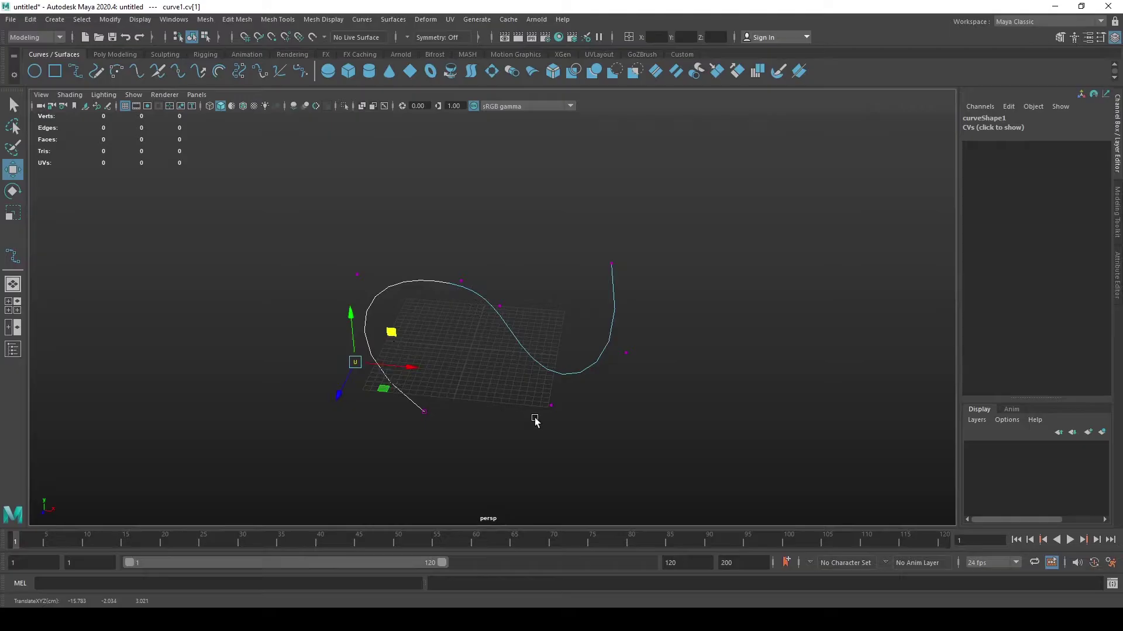
# Step: Return curve1 to Object Mode with plain selection
pyautogui.keyDown('alt'); pyautogui.moveTo(539, 430); pyautogui.dragTo(511, 406); pyautogui.keyUp('alt')
pyautogui.press('q')
pyautogui.moveTo(581, 332); pyautogui.dragTo(684, 313, button='right')
pyautogui.keyDown('alt'); pyautogui.moveTo(597, 407); pyautogui.dragTo(522, 422); pyautogui.keyUp('alt')
pyautogui.scroll(3, 522, 422)
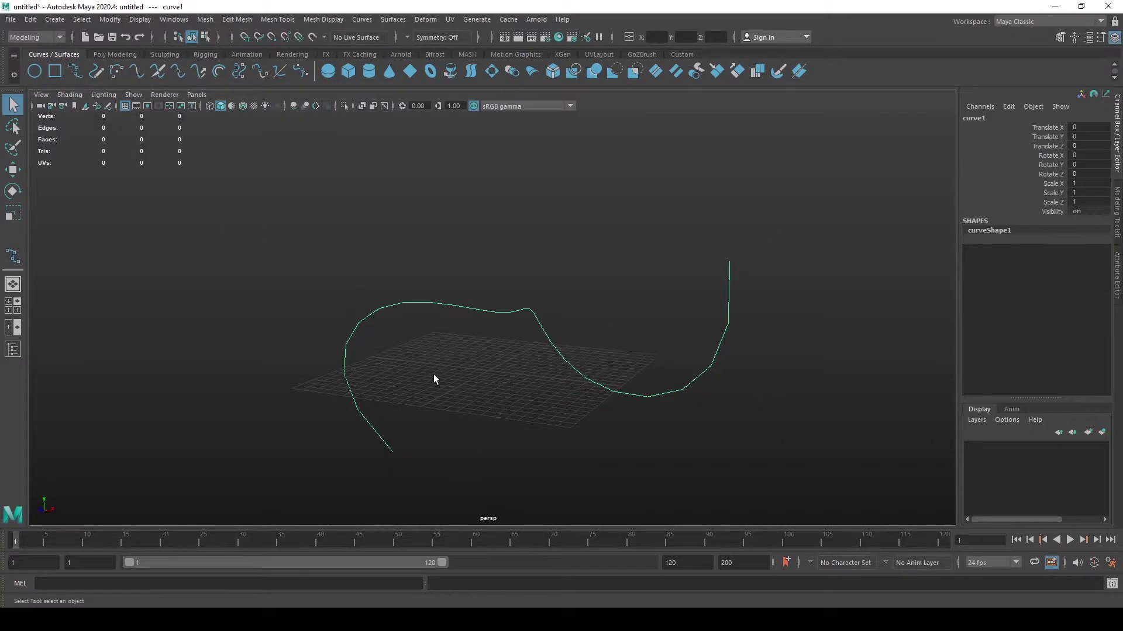
# Step: Create a NURBS circle, nurbsCircle1, at the scene origin
pyautogui.click(34, 72)
pyautogui.press('w')
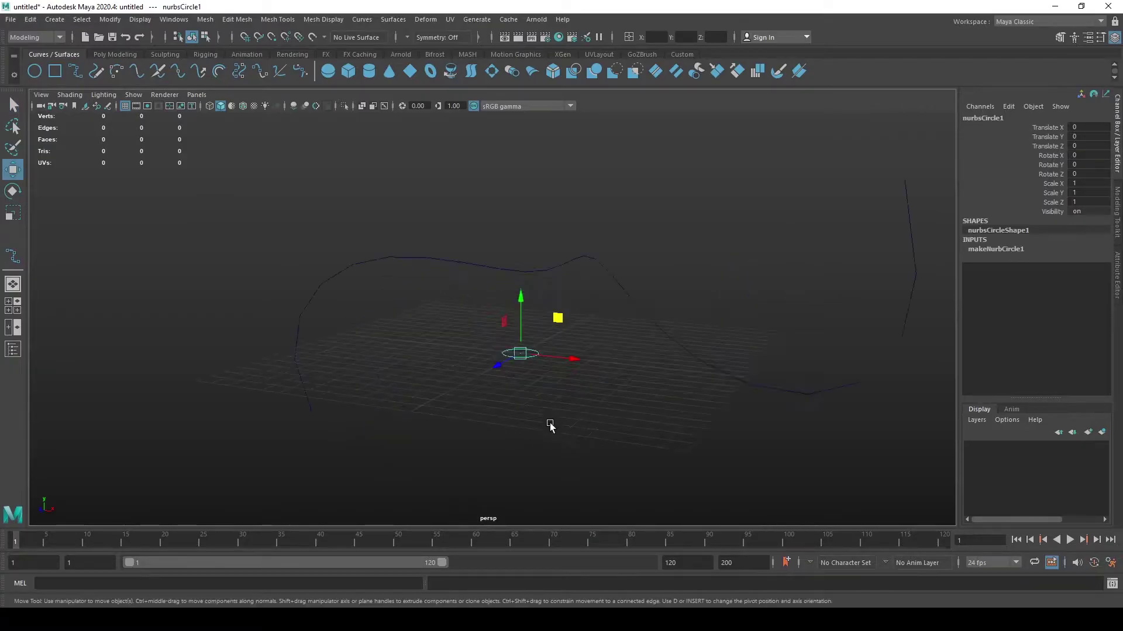
pyautogui.keyDown('alt'); pyautogui.moveTo(549, 425); pyautogui.dragTo(539, 327); pyautogui.keyUp('alt')
pyautogui.moveTo(525, 383)
pyautogui.keyDown('alt'); pyautogui.mouseDown()
pyautogui.moveTo(556, 338)
pyautogui.moveTo(533, 370)
pyautogui.mouseUp(); pyautogui.keyUp('alt')
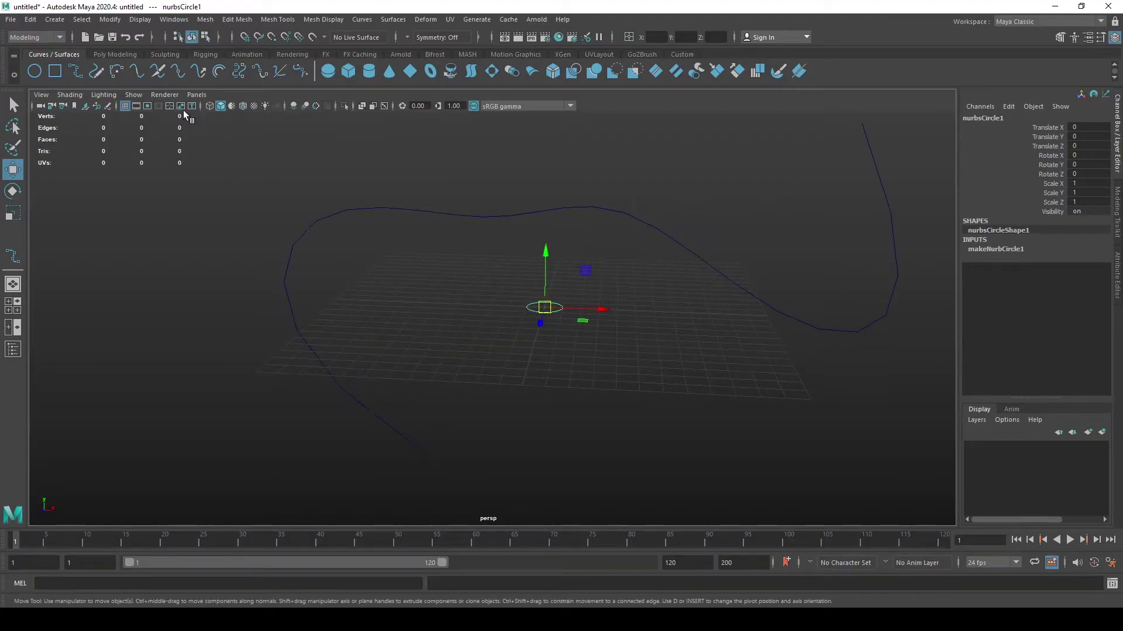
# Step: Hide the viewport ground grid
pyautogui.click(125, 105)
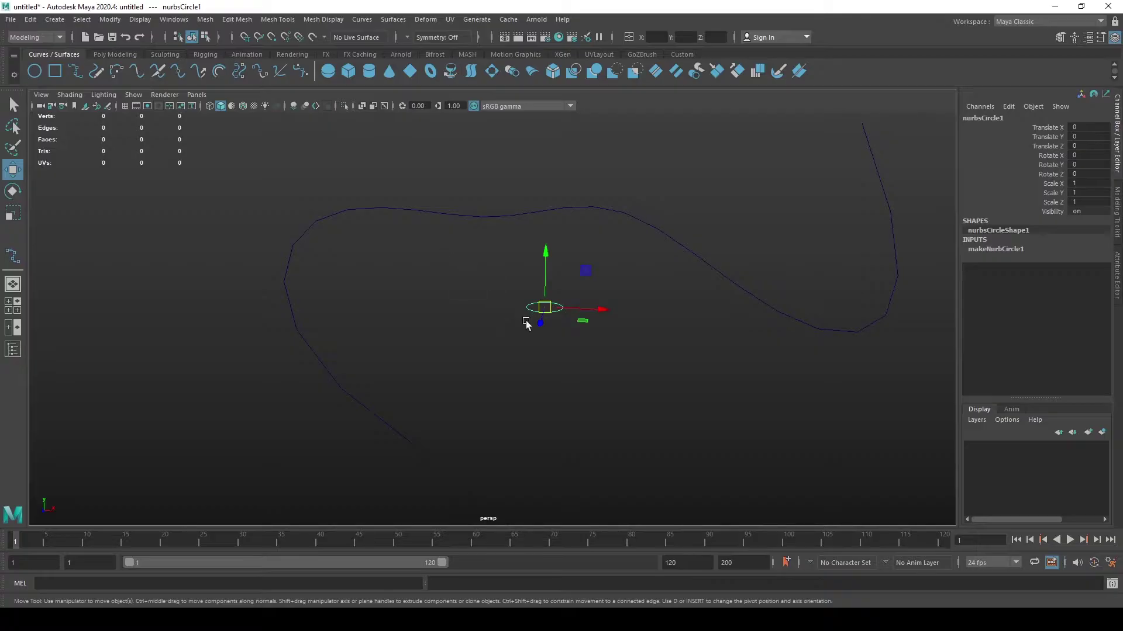
pyautogui.scroll(-3, 528, 323)
pyautogui.moveTo(503, 281); pyautogui.dragTo(569, 332)
pyautogui.hotkey('ctrl', 'z')
pyautogui.scroll(3, 546, 334)
pyautogui.scroll(-4, 581, 406)
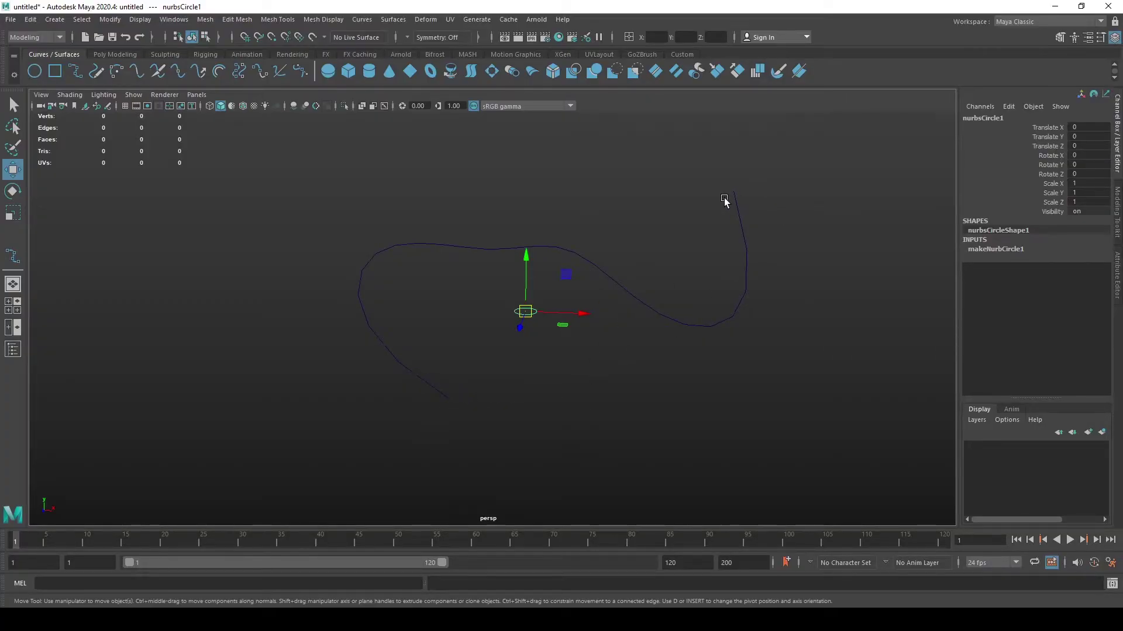
# Step: Select curve1 with the plain Select tool
pyautogui.moveTo(696, 291); pyautogui.dragTo(740, 352)
pyautogui.keyDown('alt'); pyautogui.moveTo(579, 373); pyautogui.dragTo(707, 300); pyautogui.keyUp('alt')
pyautogui.scroll(3, 573, 388)
pyautogui.scroll(-2, 676, 344)
pyautogui.click(681, 351)
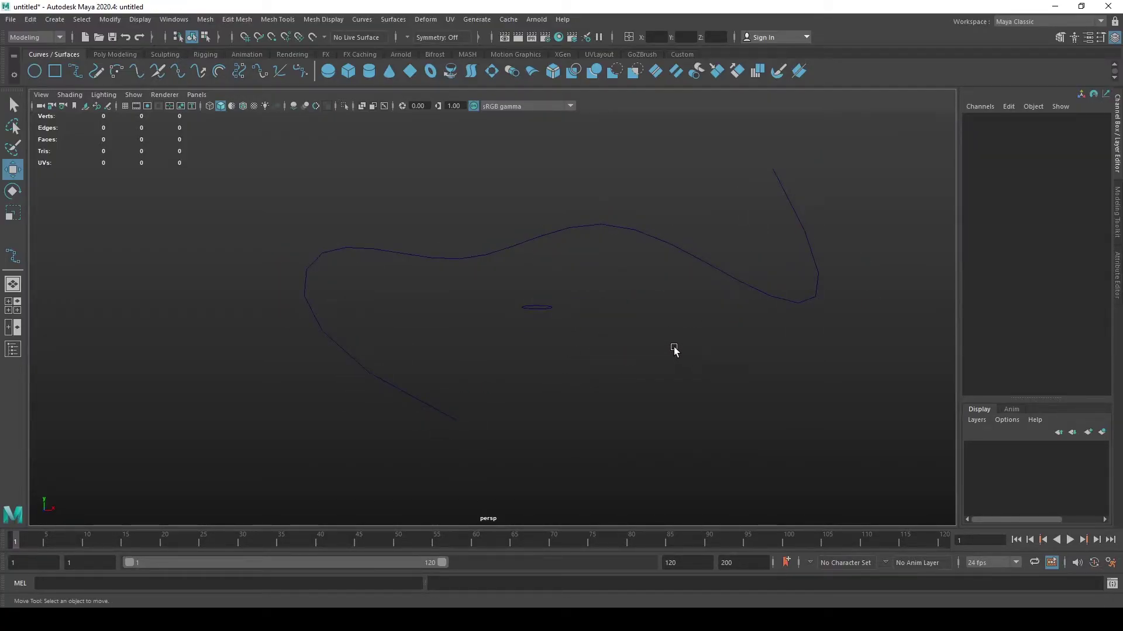
pyautogui.click(640, 229)
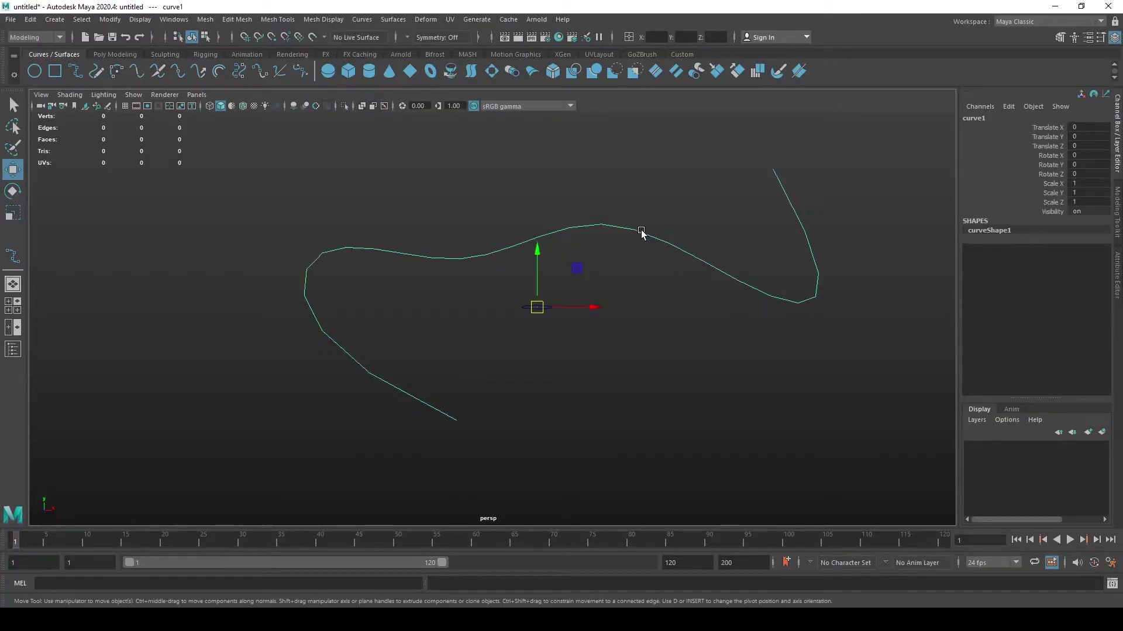
pyautogui.press('q')
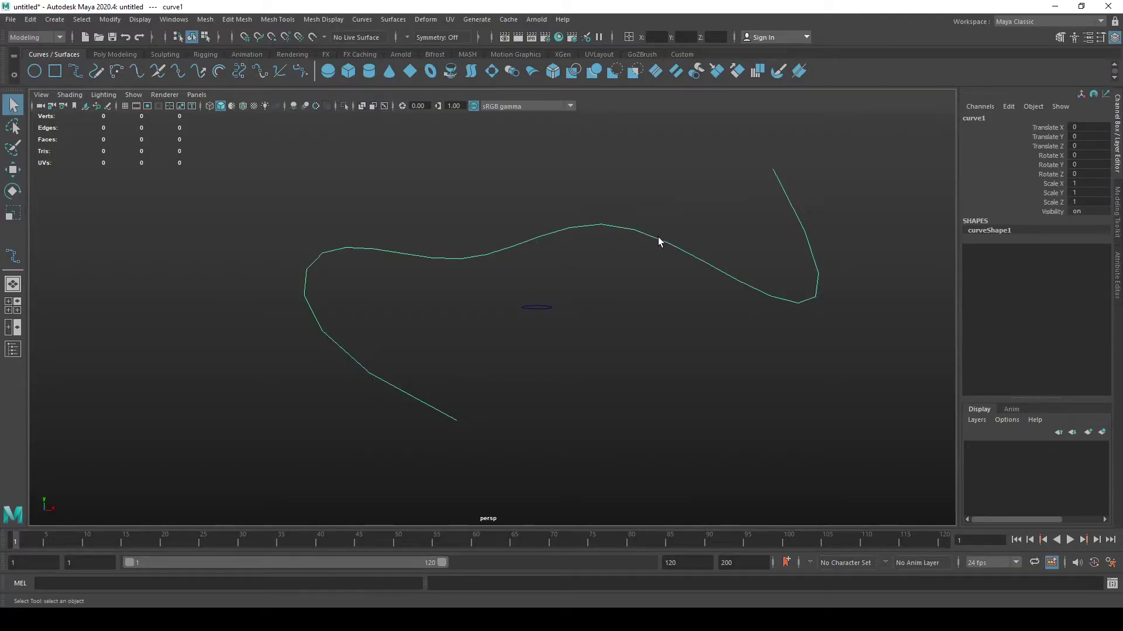
pyautogui.rightClick(659, 243)
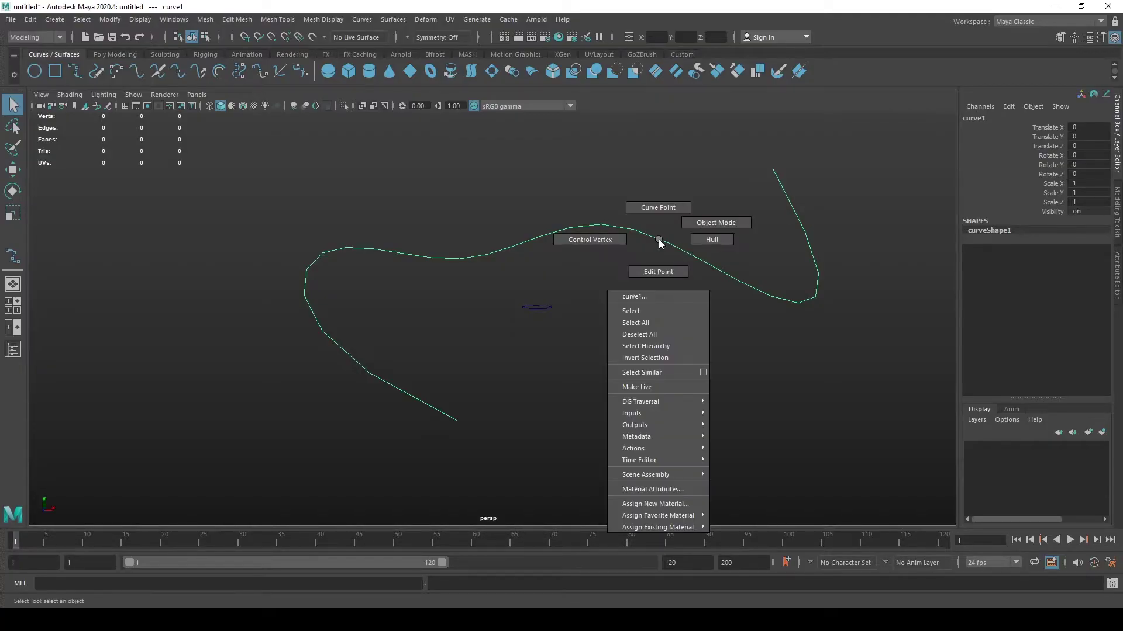
pyautogui.moveTo(660, 244); pyautogui.dragTo(596, 241, button='right')
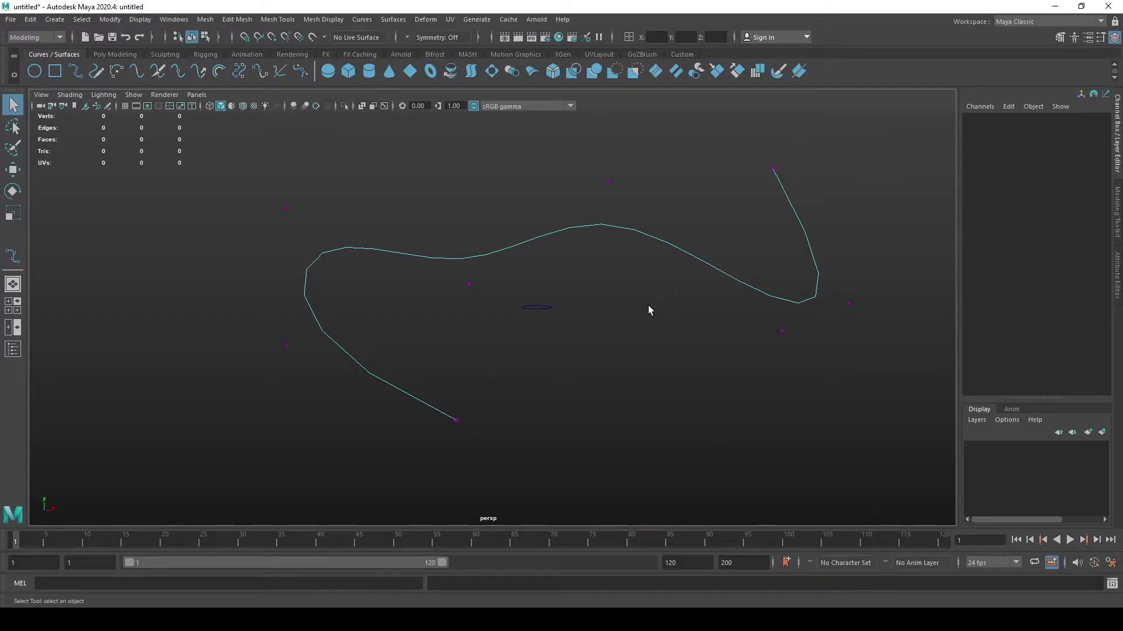
pyautogui.click(551, 307)
pyautogui.moveTo(551, 307)
pyautogui.keyDown('alt'); pyautogui.mouseDown()
pyautogui.moveTo(581, 310)
pyautogui.moveTo(563, 320)
pyautogui.mouseUp(); pyautogui.keyUp('alt')
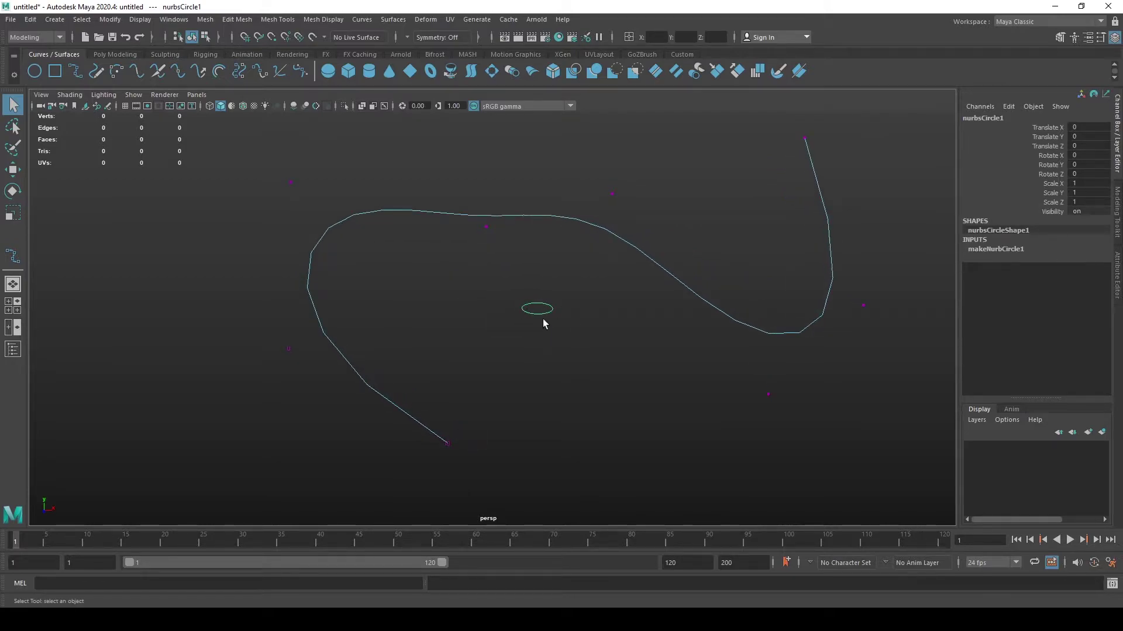
pyautogui.press('w')
pyautogui.keyDown('alt'); pyautogui.moveTo(559, 360); pyautogui.dragTo(602, 325, button='middle'); pyautogui.keyUp('alt')
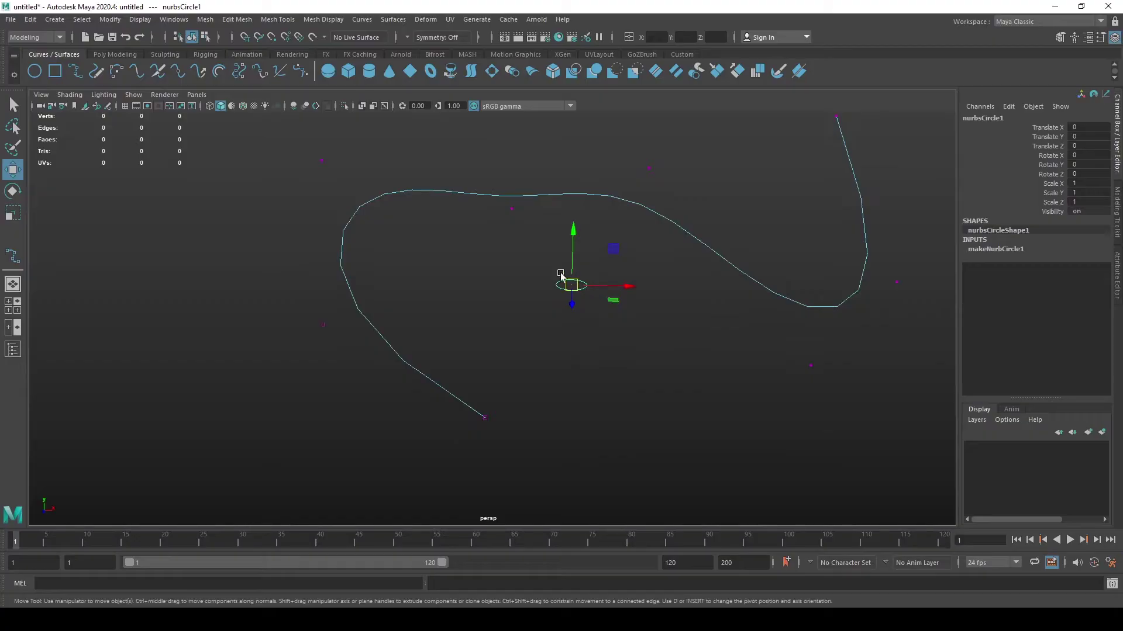
pyautogui.keyDown('alt'); pyautogui.moveTo(591, 298); pyautogui.dragTo(614, 343); pyautogui.keyUp('alt')
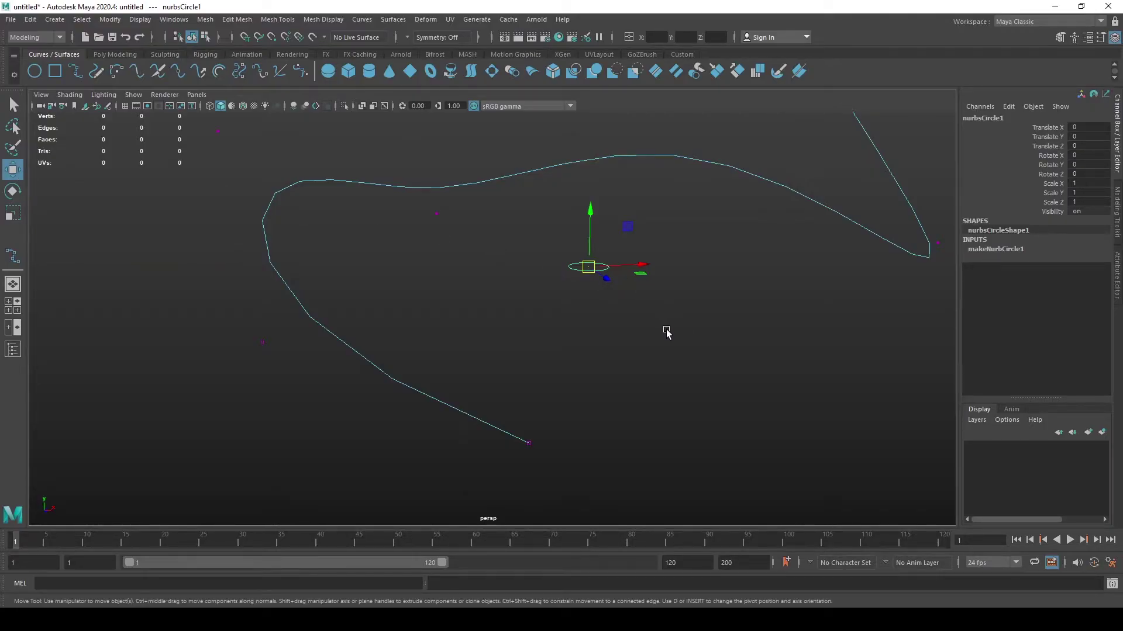
# Step: Point-snap nurbsCircle1 onto the end of curve1, at -5, -5.662, 8
pyautogui.press('v')
pyautogui.click(590, 267)
pyautogui.moveTo(590, 267); pyautogui.dragTo(531, 456)
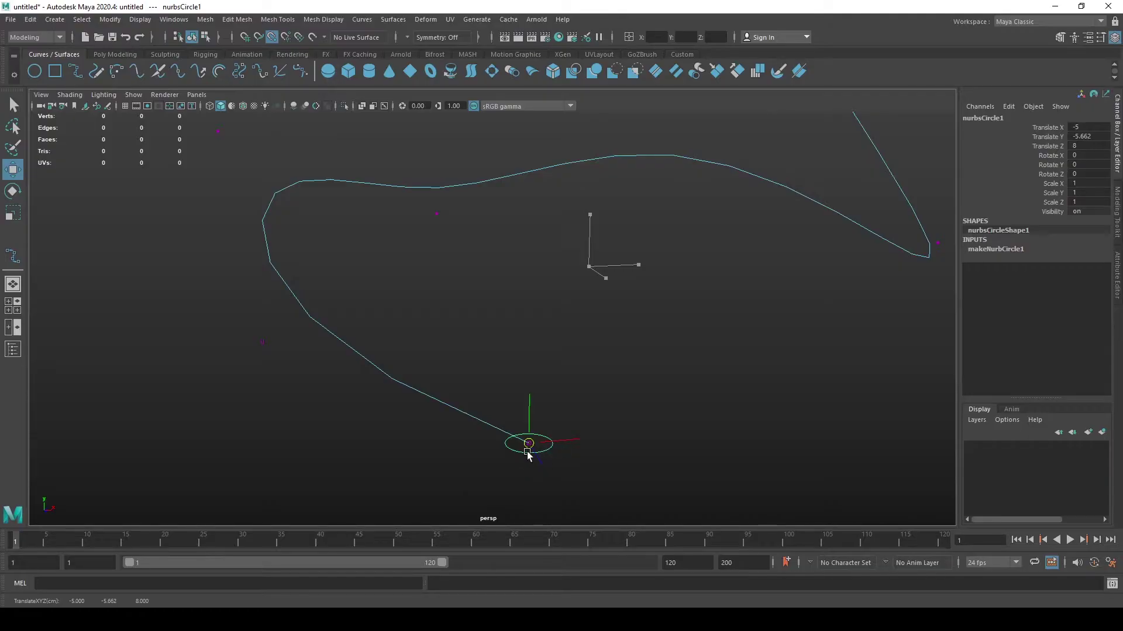
pyautogui.keyDown('alt'); pyautogui.moveTo(622, 444); pyautogui.dragTo(621, 220); pyautogui.keyUp('alt')
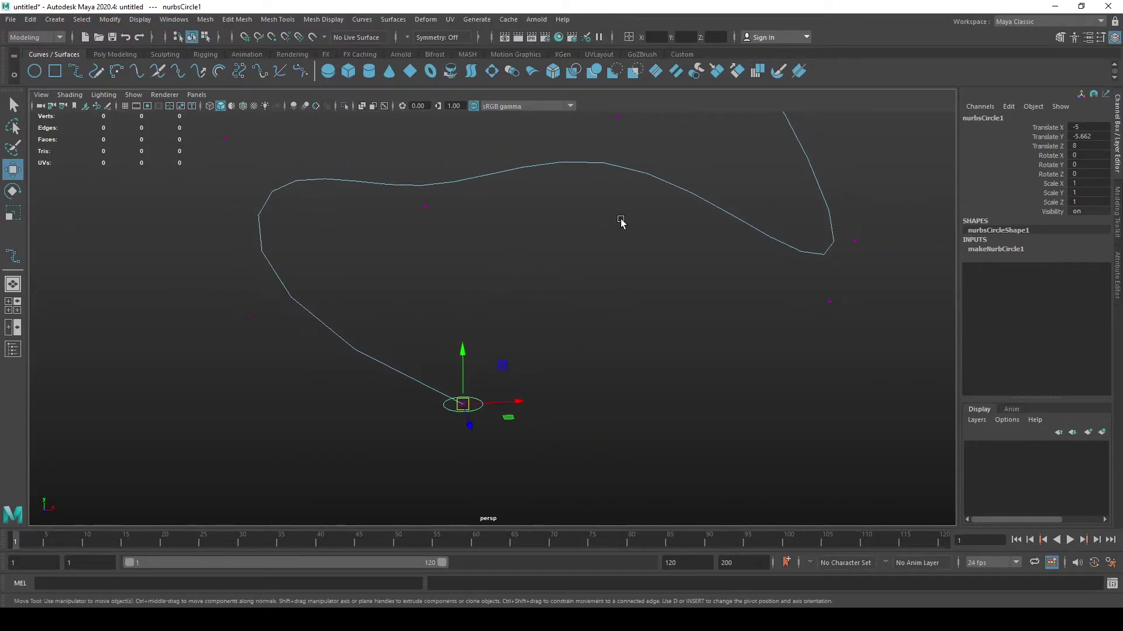
# Step: Reselect the profile circle and orbit to check its placement on the curve
pyautogui.click(321, 322)
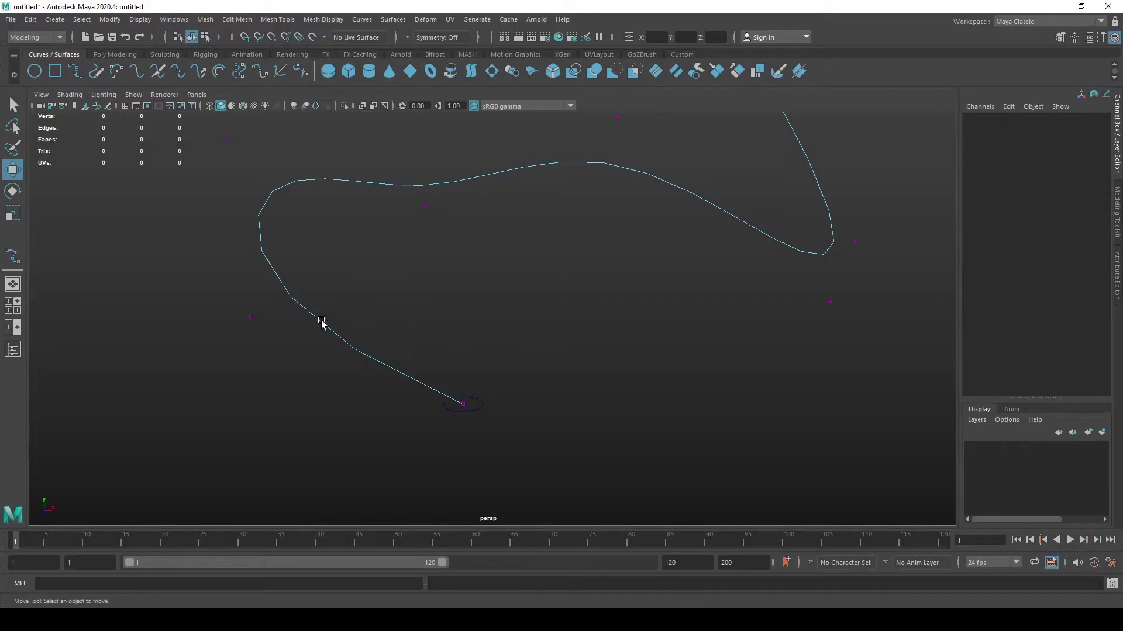
pyautogui.press('q')
pyautogui.click(492, 183)
pyautogui.keyDown('alt'); pyautogui.moveTo(492, 183); pyautogui.dragTo(433, 397); pyautogui.keyUp('alt')
pyautogui.click(487, 446)
pyautogui.keyDown('alt'); pyautogui.moveTo(433, 397); pyautogui.dragTo(481, 431); pyautogui.keyUp('alt')
pyautogui.keyDown('alt'); pyautogui.moveTo(559, 431); pyautogui.dragTo(557, 421); pyautogui.keyUp('alt')
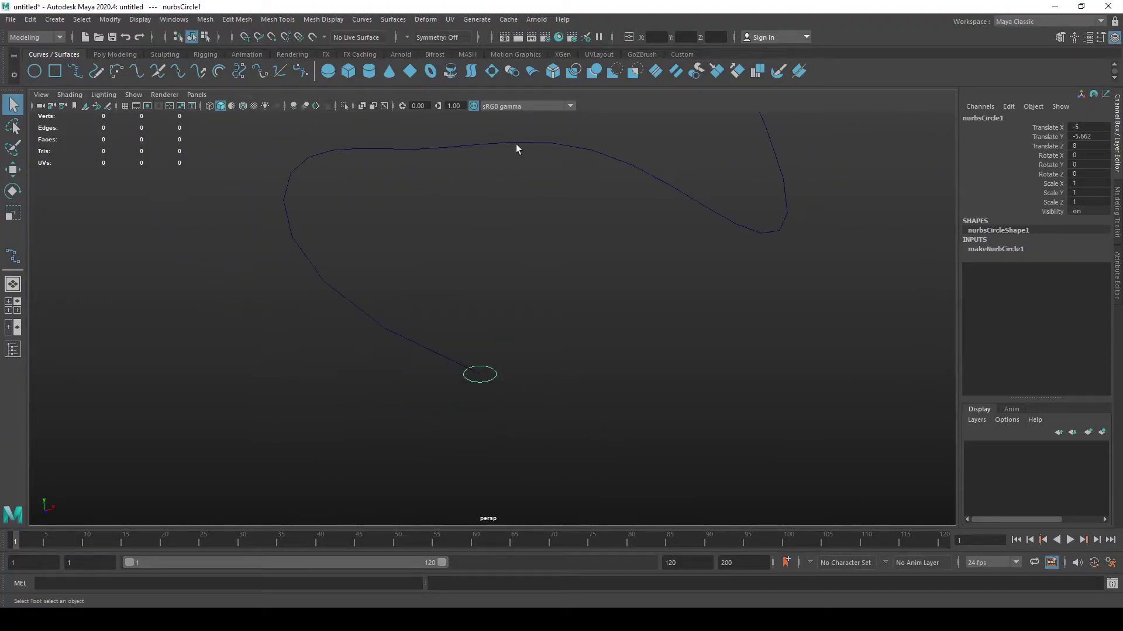
# Step: Rotate the profile circle slightly about its Y axis
pyautogui.keyDown('alt'); pyautogui.moveTo(567, 158); pyautogui.dragTo(585, 377); pyautogui.keyUp('alt')
pyautogui.press('e')
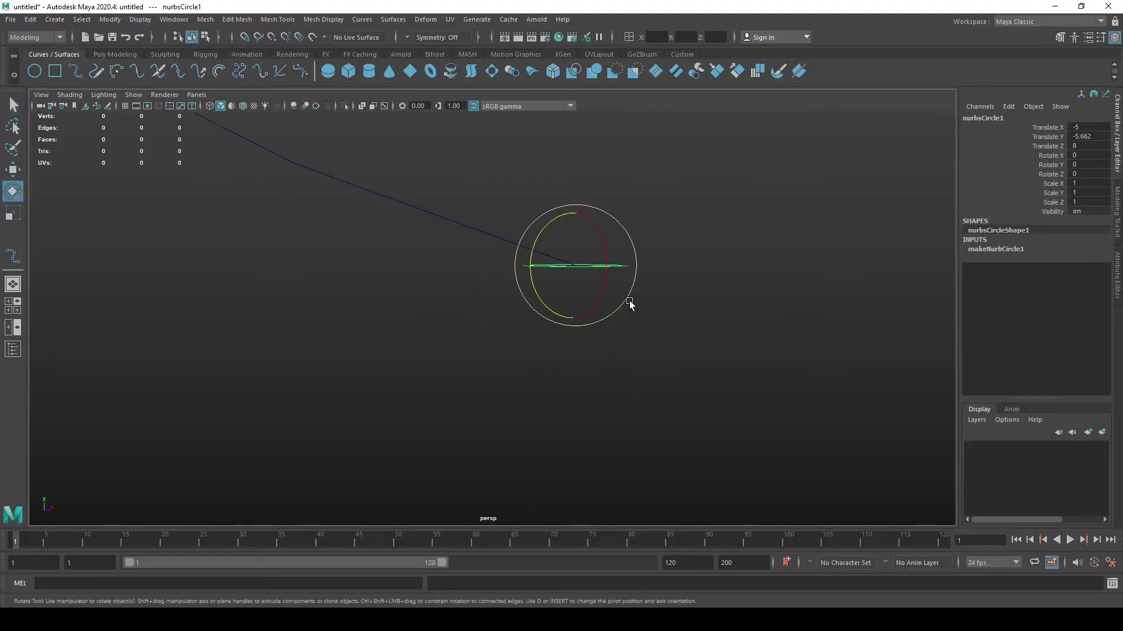
pyautogui.keyDown('alt'); pyautogui.moveTo(574, 213); pyautogui.dragTo(661, 361); pyautogui.keyUp('alt')
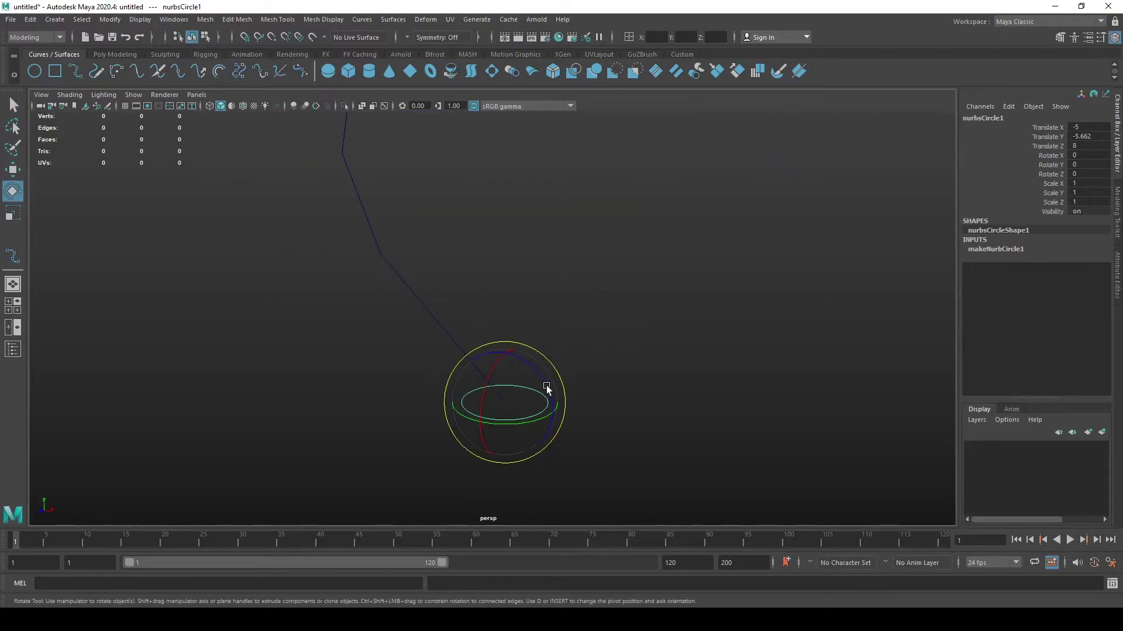
pyautogui.press('w')
pyautogui.keyDown('alt'); pyautogui.moveTo(534, 421); pyautogui.dragTo(596, 358); pyautogui.keyUp('alt')
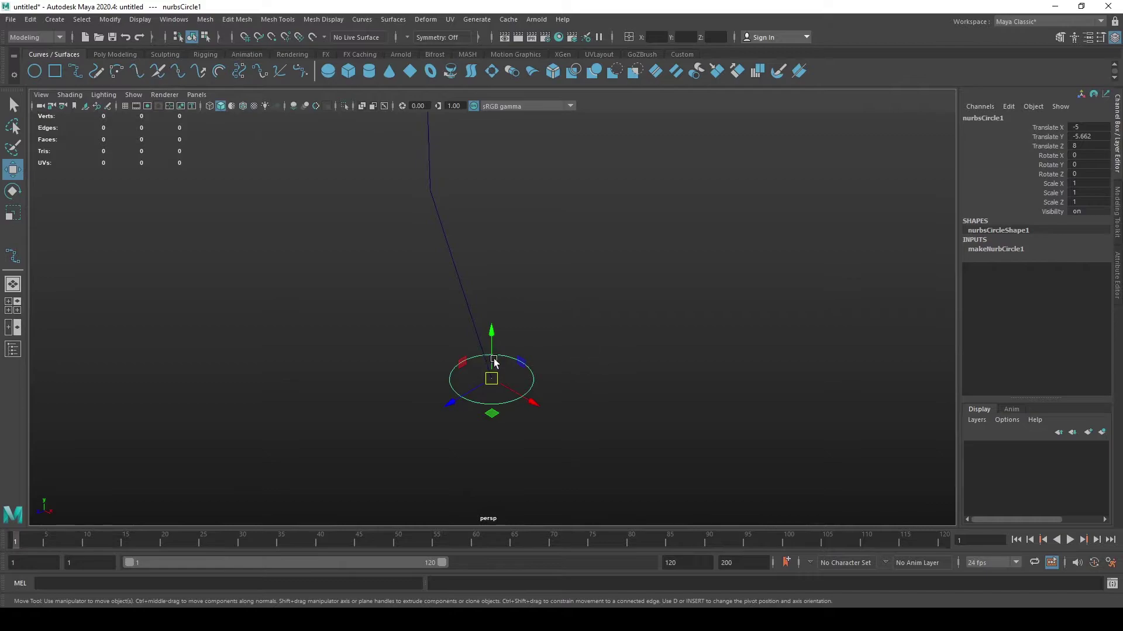
pyautogui.press('e')
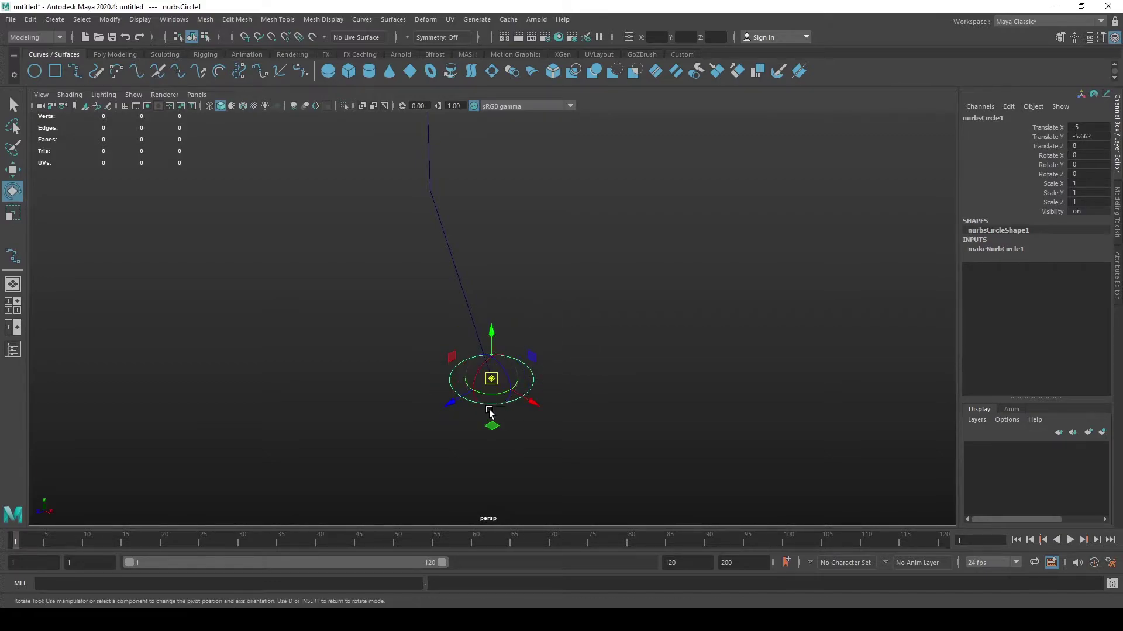
pyautogui.moveTo(496, 396)
pyautogui.mouseDown()
pyautogui.moveTo(466, 400)
pyautogui.moveTo(508, 389)
pyautogui.moveTo(463, 389)
pyautogui.moveTo(502, 374)
pyautogui.moveTo(468, 374)
pyautogui.moveTo(509, 403)
pyautogui.mouseUp()
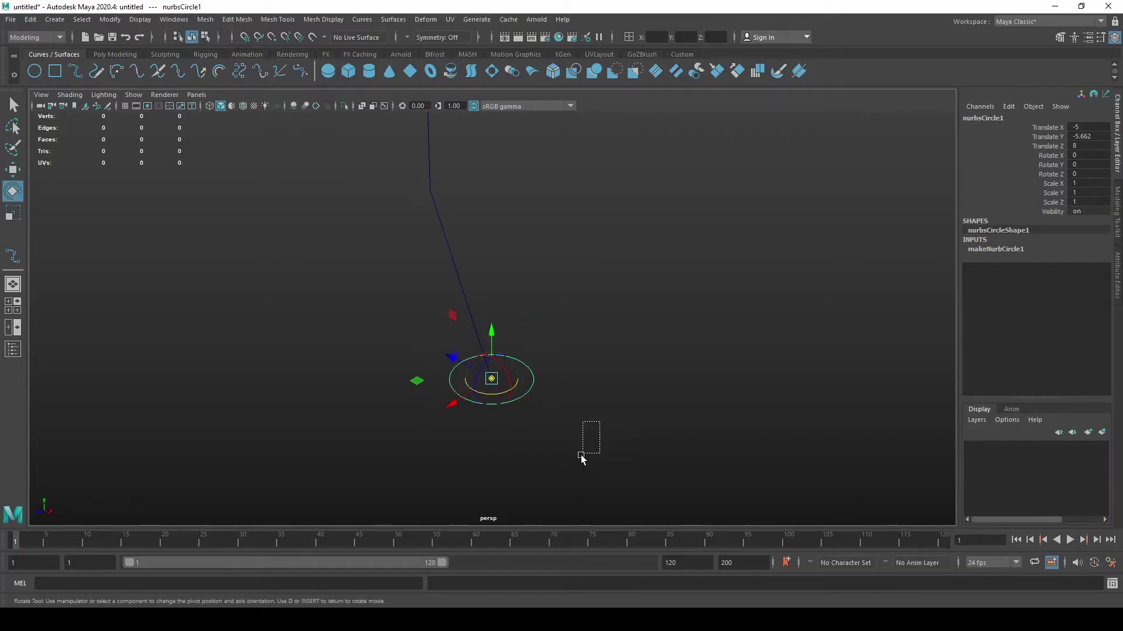
pyautogui.click(579, 409)
pyautogui.keyDown('alt'); pyautogui.moveTo(582, 409); pyautogui.dragTo(502, 433); pyautogui.keyUp('alt')
pyautogui.click(501, 433)
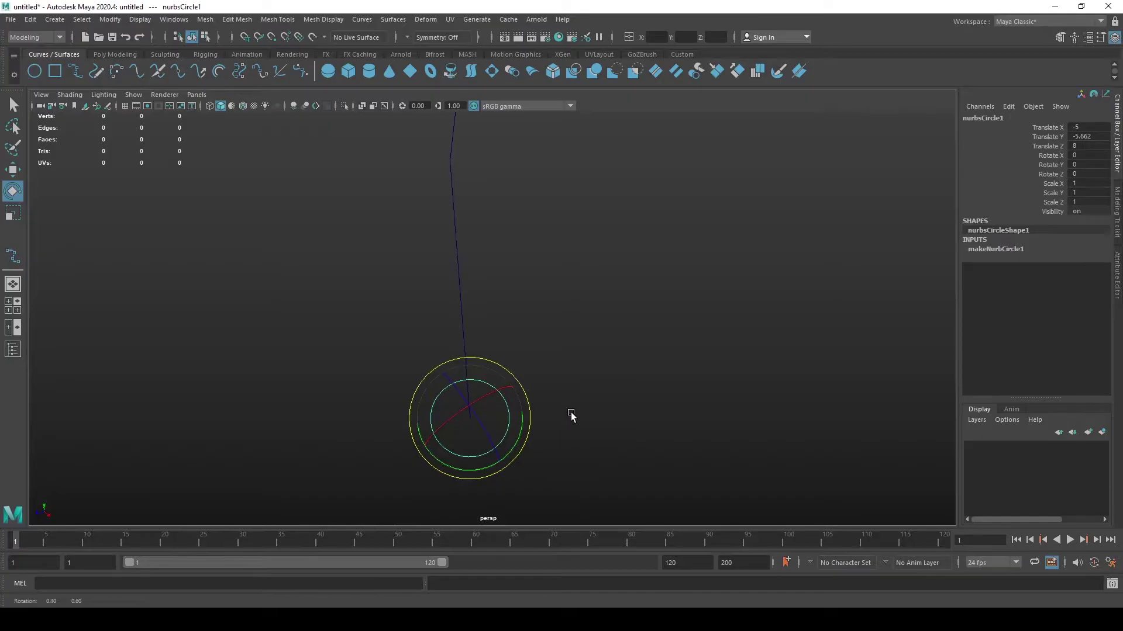
# Step: Reorient the circle's pivot and tilt it to 33.037, 33.791, -91.369, facing along the curve
pyautogui.press('d')
pyautogui.moveTo(476, 398); pyautogui.dragTo(494, 413)
pyautogui.keyDown('alt'); pyautogui.moveTo(463, 323); pyautogui.dragTo(696, 290); pyautogui.keyUp('alt')
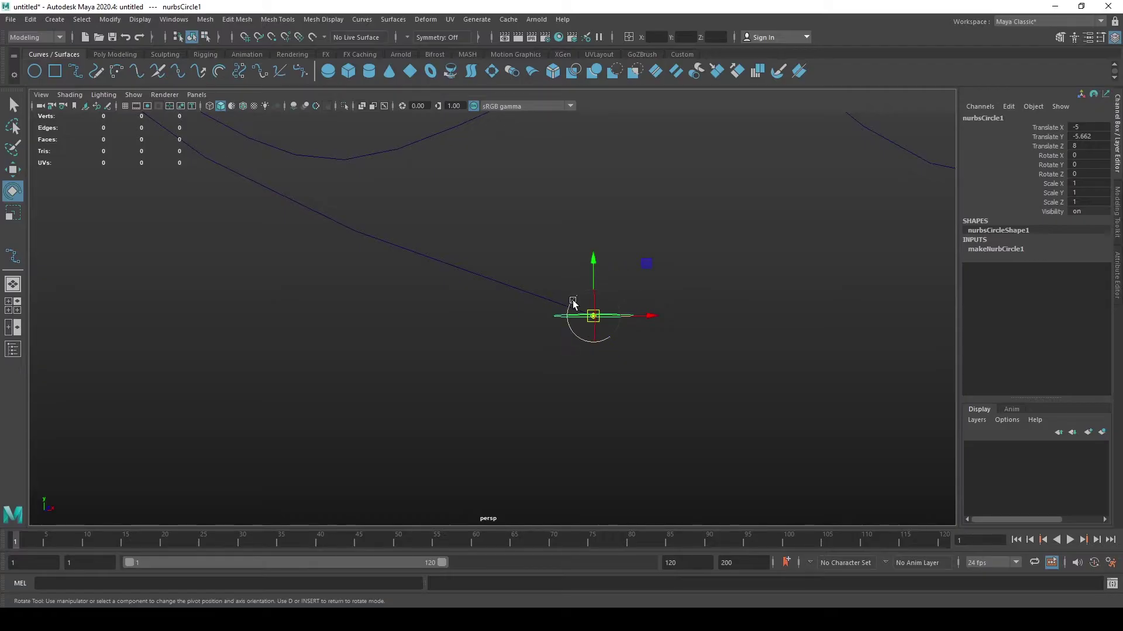
pyautogui.moveTo(573, 308); pyautogui.dragTo(684, 351)
pyautogui.moveTo(560, 316); pyautogui.dragTo(689, 310)
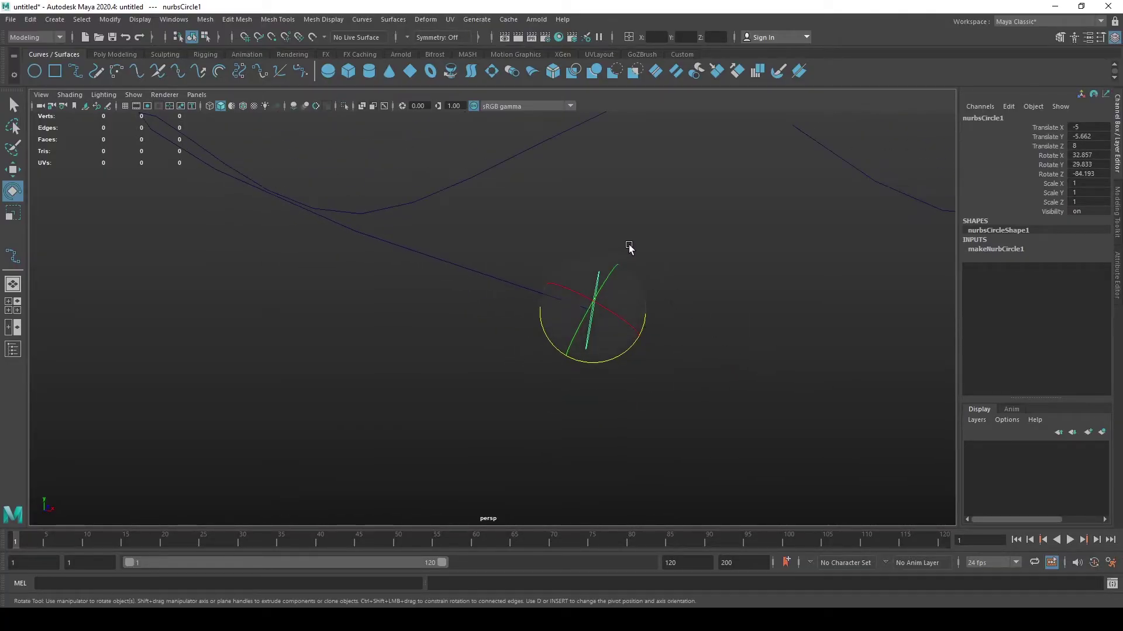
pyautogui.keyDown('alt'); pyautogui.moveTo(630, 246); pyautogui.dragTo(603, 267); pyautogui.keyUp('alt')
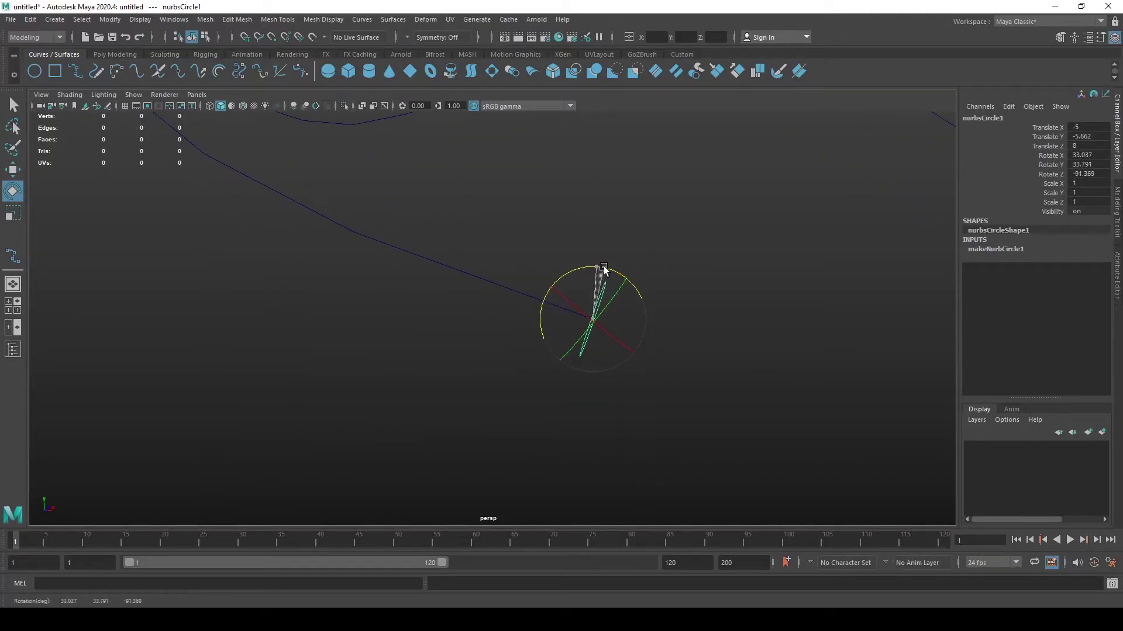
pyautogui.click(747, 283)
pyautogui.keyDown('alt'); pyautogui.moveTo(747, 283); pyautogui.dragTo(527, 300); pyautogui.keyUp('alt')
pyautogui.click(527, 304)
pyautogui.keyDown('alt'); pyautogui.moveTo(657, 317); pyautogui.dragTo(633, 372, button='middle'); pyautogui.keyUp('alt')
# Step: Select nurbsCircle1 first, then add curve1 as the last selection
pyautogui.press('q')
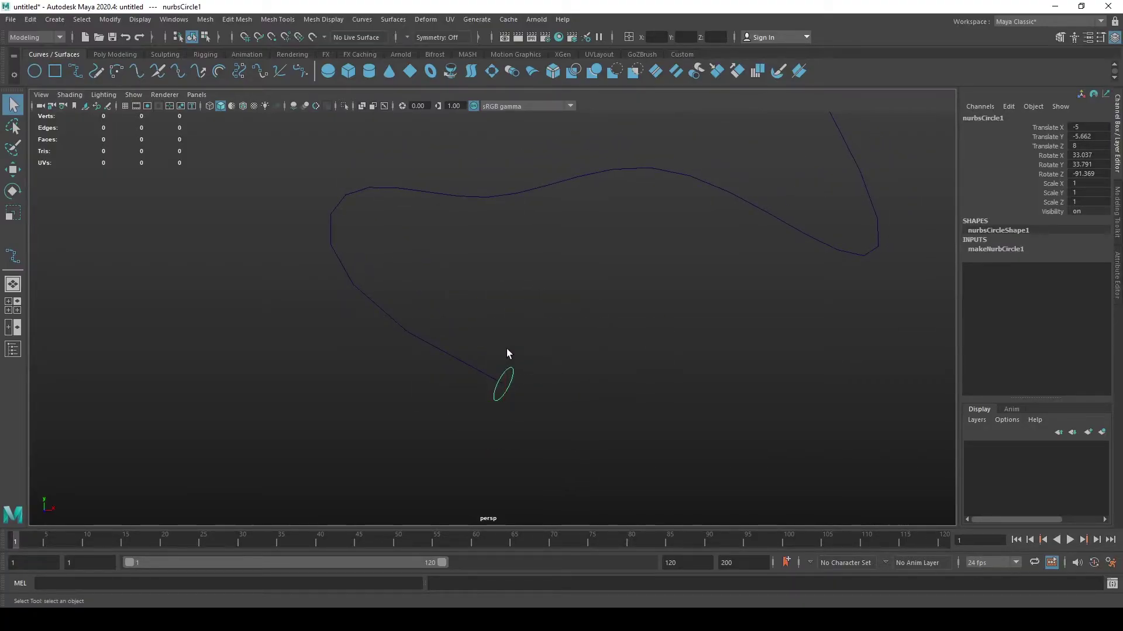
pyautogui.click(537, 368)
pyautogui.click(512, 370)
pyautogui.keyDown('shift'); pyautogui.click(454, 359); pyautogui.keyUp('shift')
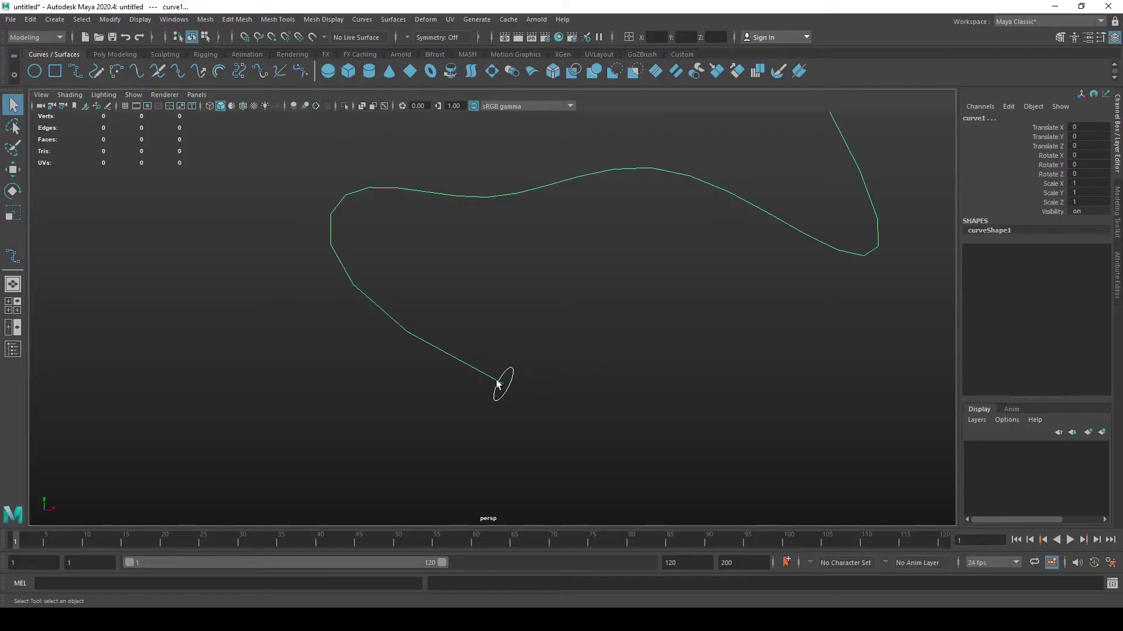
pyautogui.keyDown('alt'); pyautogui.moveTo(623, 323); pyautogui.dragTo(564, 402, button='middle'); pyautogui.keyUp('alt')
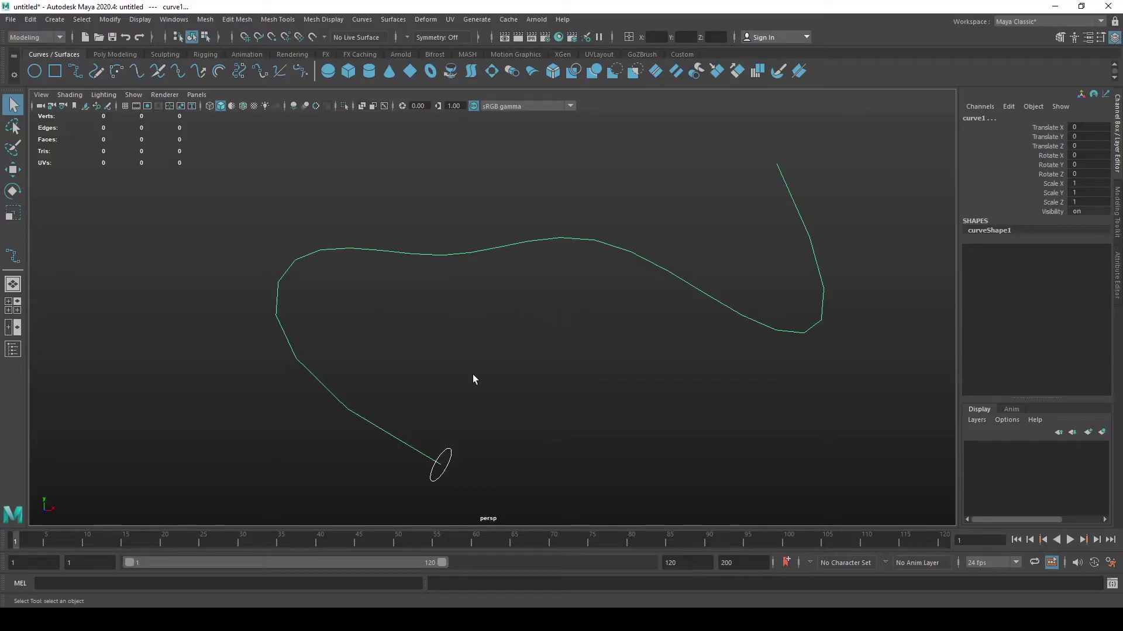
# Step: Open the Surfaces > Extrude options and reset them to defaults (Tube, At profile, Profile normal)
pyautogui.click(400, 20)
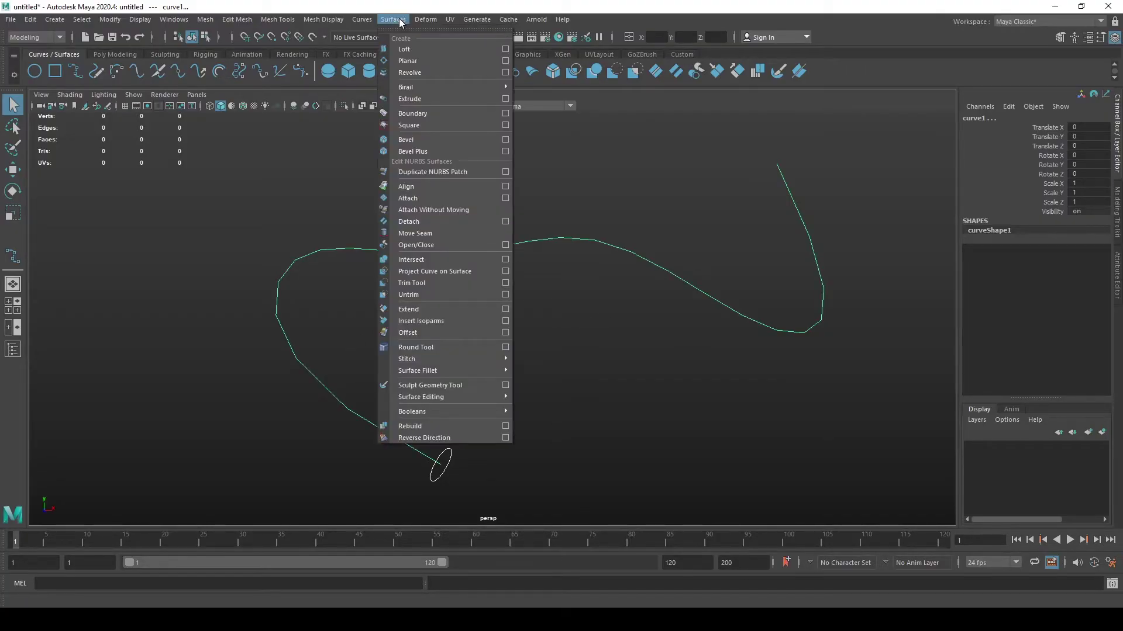
pyautogui.click(506, 98)
pyautogui.scroll(-3, 469, 203)
pyautogui.keyDown('alt'); pyautogui.moveTo(469, 203); pyautogui.dragTo(538, 194, button='middle'); pyautogui.keyUp('alt')
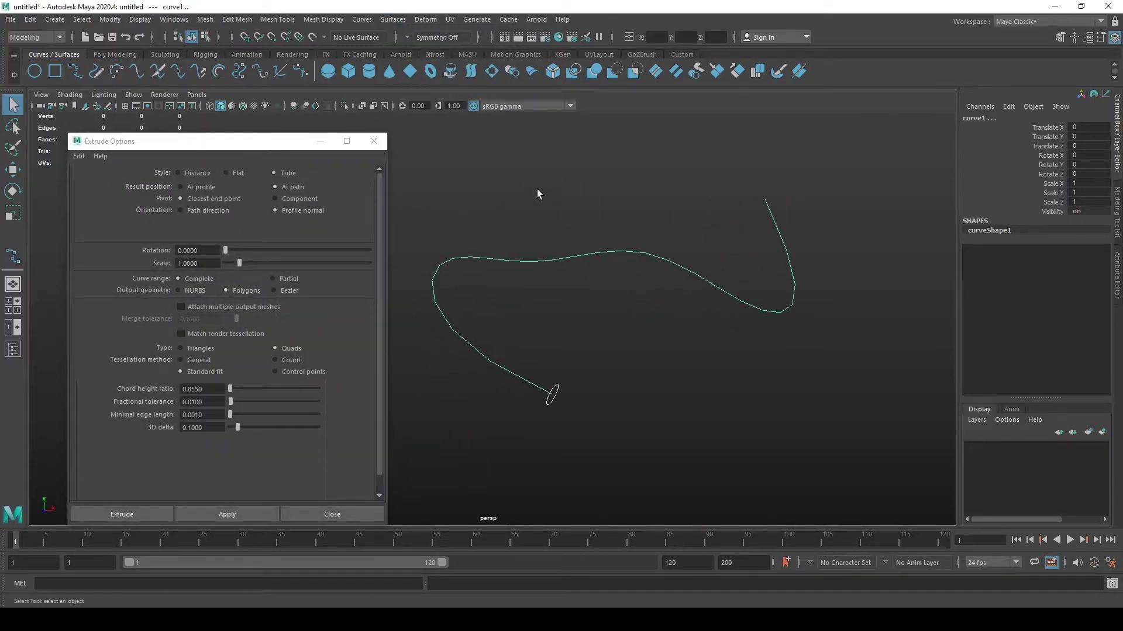
pyautogui.click(78, 156)
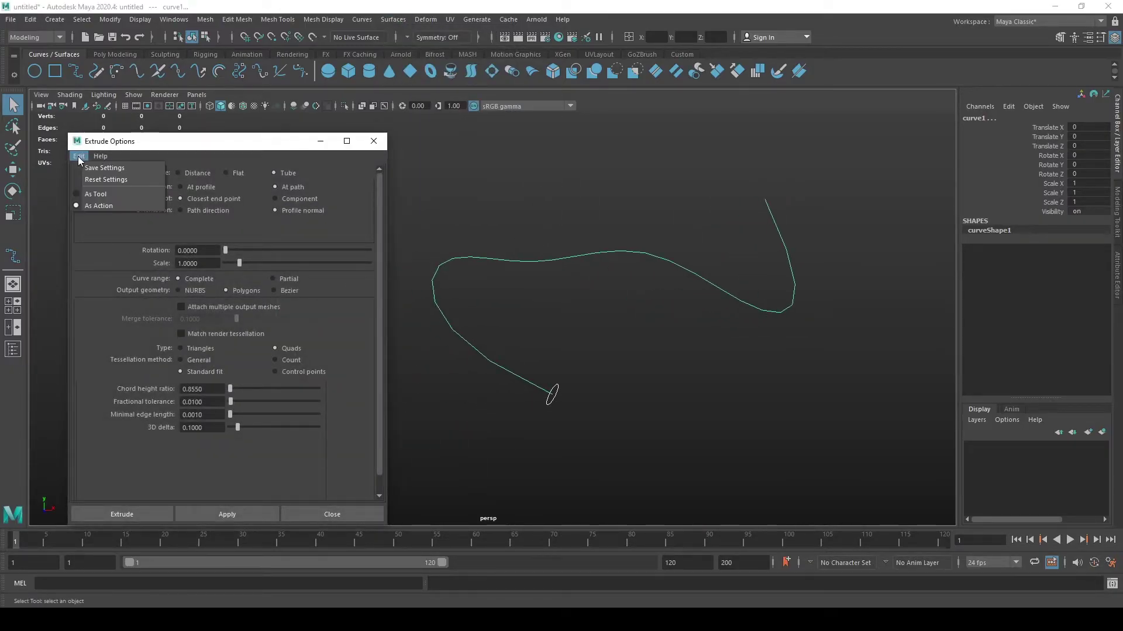
pyautogui.click(103, 181)
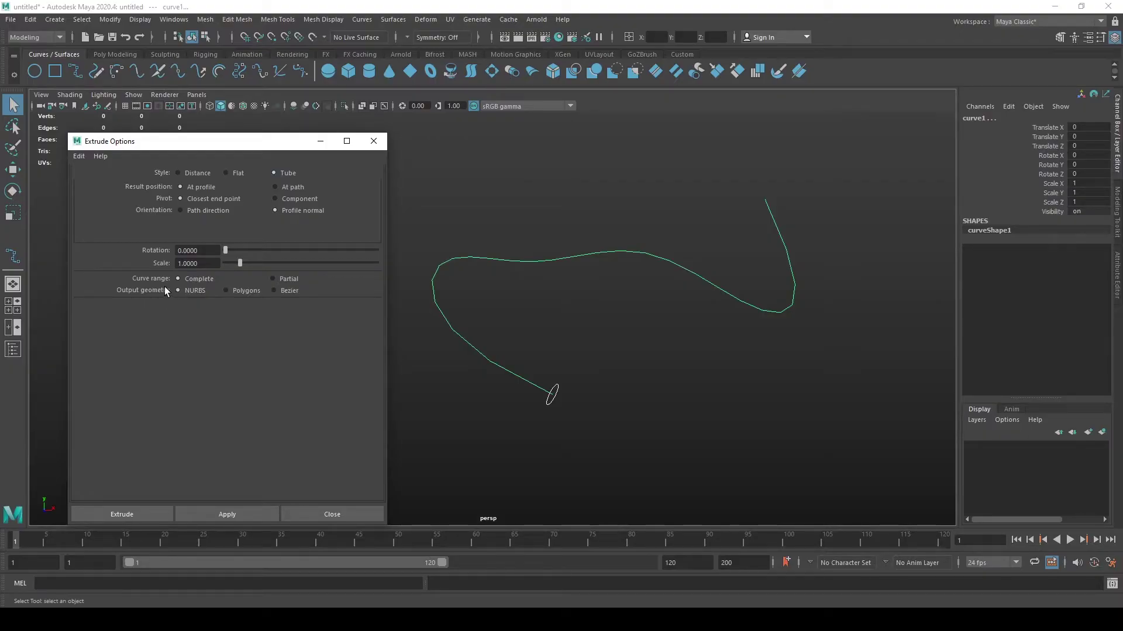
# Step: Set Output geometry to Polygons, apply a trial extrusion, and inspect the resulting tube
pyautogui.click(234, 293)
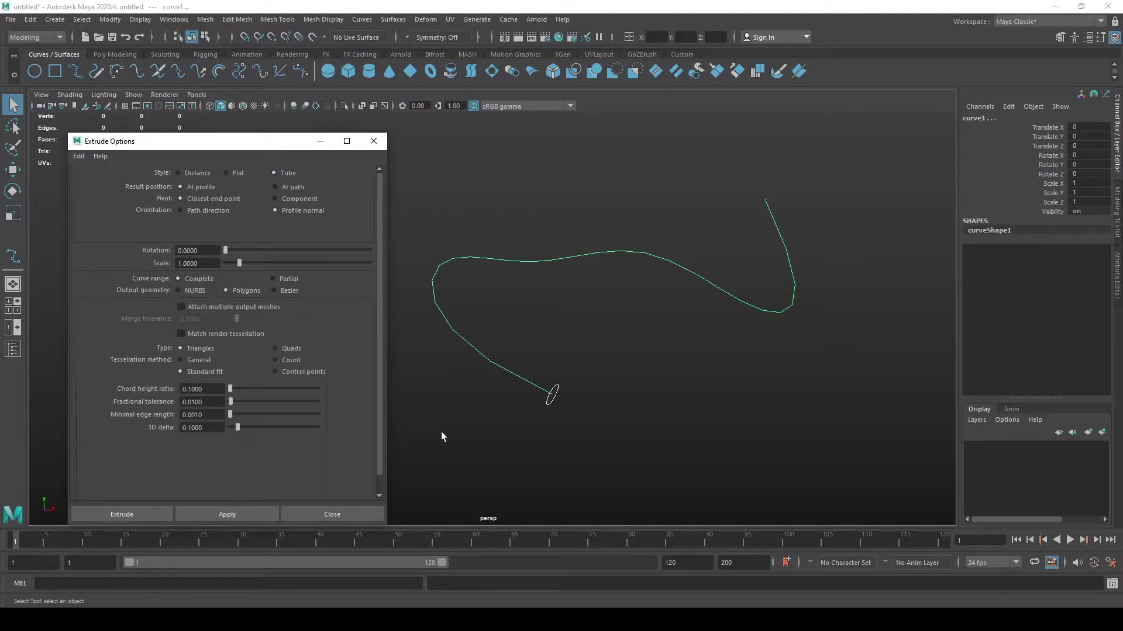
pyautogui.click(236, 514)
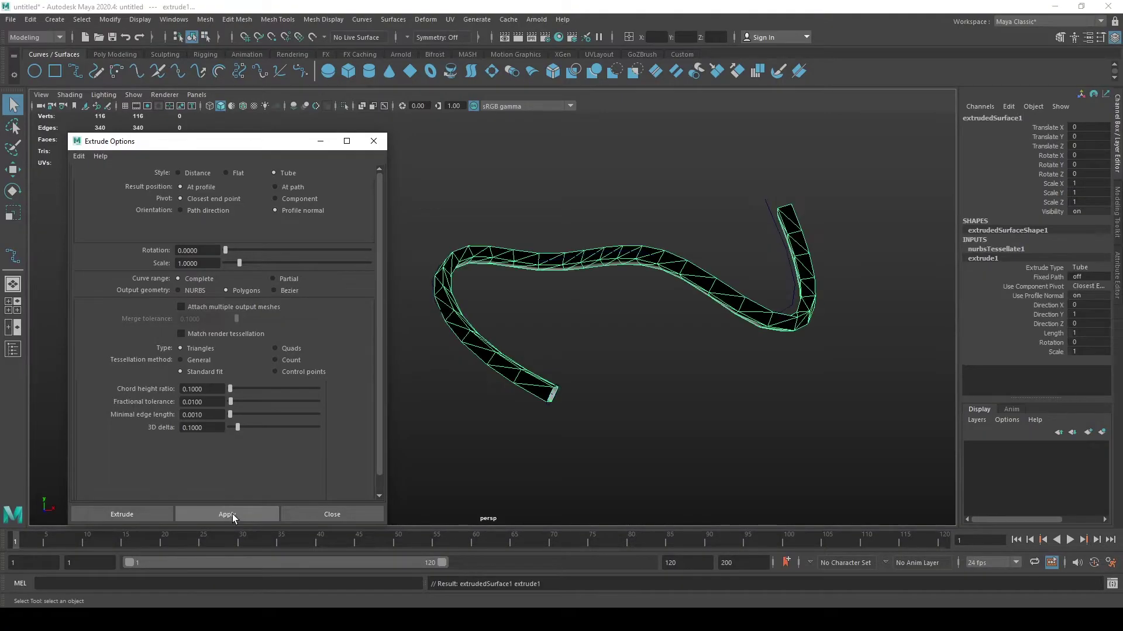
pyautogui.keyDown('alt'); pyautogui.moveTo(588, 452); pyautogui.dragTo(581, 426); pyautogui.keyUp('alt')
pyautogui.keyDown('alt'); pyautogui.moveTo(581, 429); pyautogui.dragTo(640, 402, button='right'); pyautogui.keyUp('alt')
pyautogui.keyDown('alt'); pyautogui.moveTo(640, 402); pyautogui.dragTo(651, 447); pyautogui.keyUp('alt')
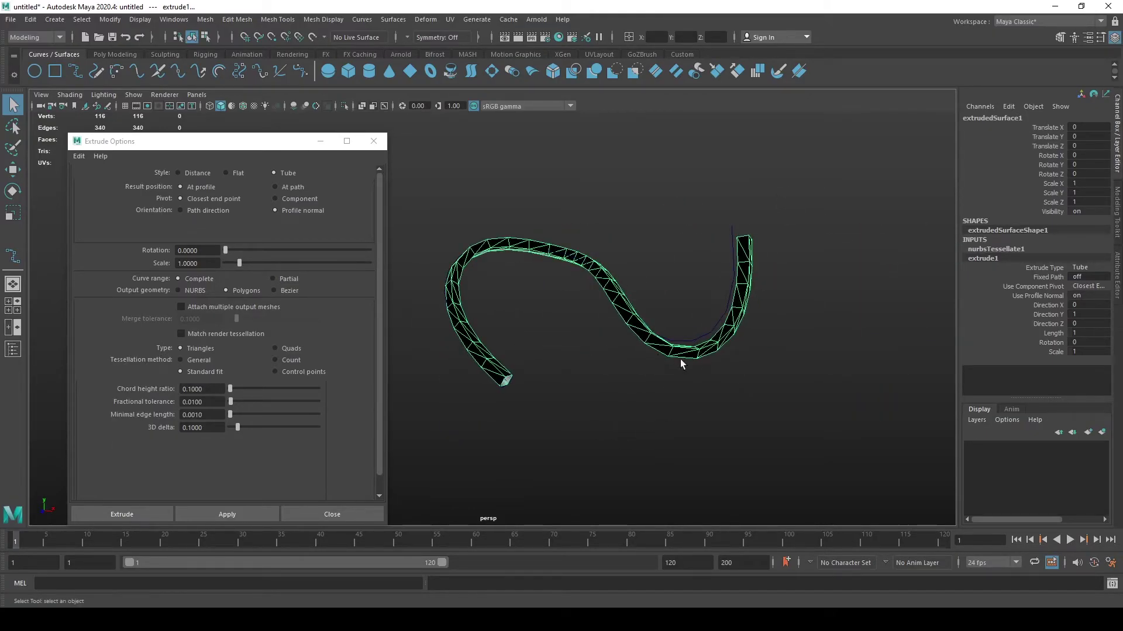
pyautogui.keyDown('alt'); pyautogui.moveTo(674, 379); pyautogui.dragTo(595, 400); pyautogui.keyUp('alt')
# Step: Undo the trial tube, set Result position to At path, and re-extrude the triangulated polygon tube
pyautogui.hotkey('ctrl', 'z')
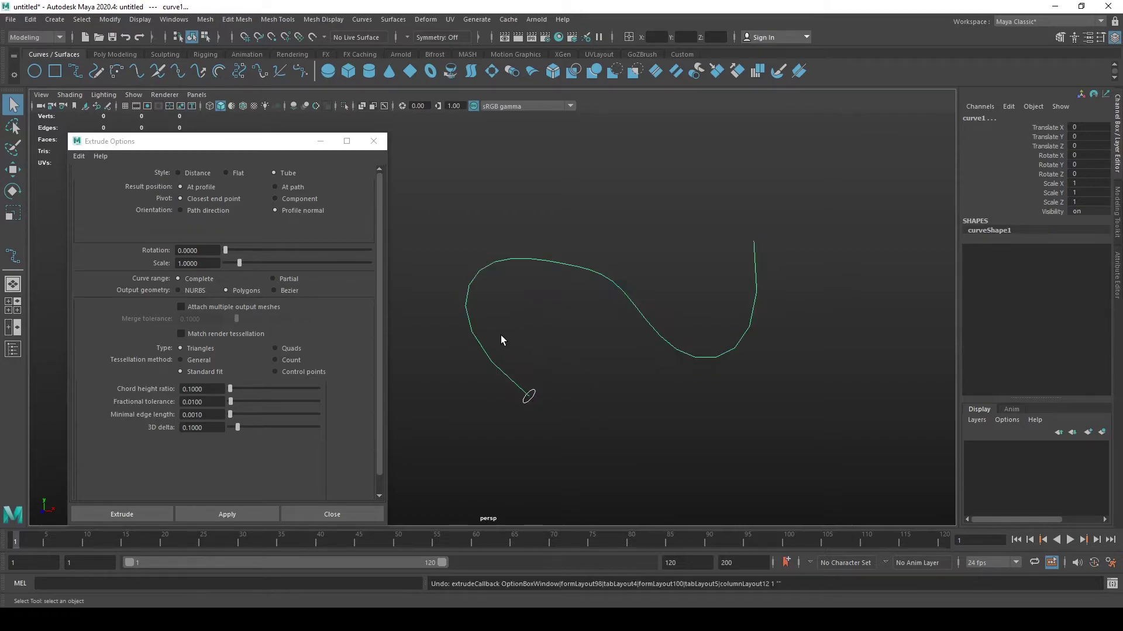
pyautogui.click(298, 189)
pyautogui.click(242, 515)
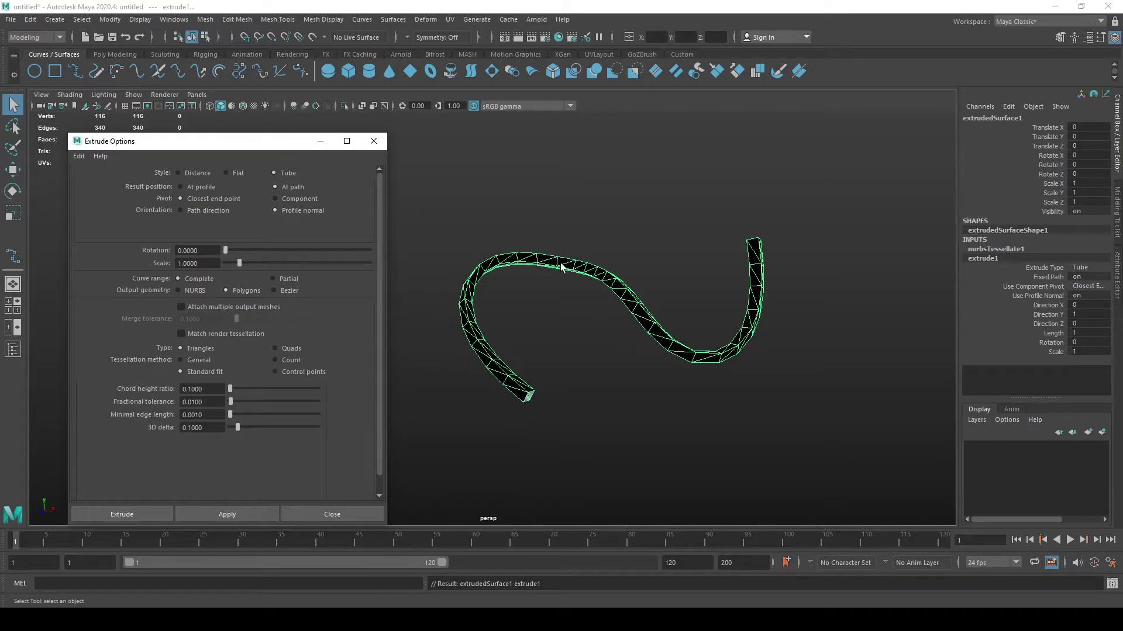
pyautogui.moveTo(591, 369)
pyautogui.keyDown('alt'); pyautogui.mouseDown()
pyautogui.moveTo(581, 343)
pyautogui.moveTo(596, 388)
pyautogui.moveTo(588, 361)
pyautogui.mouseUp(); pyautogui.keyUp('alt')
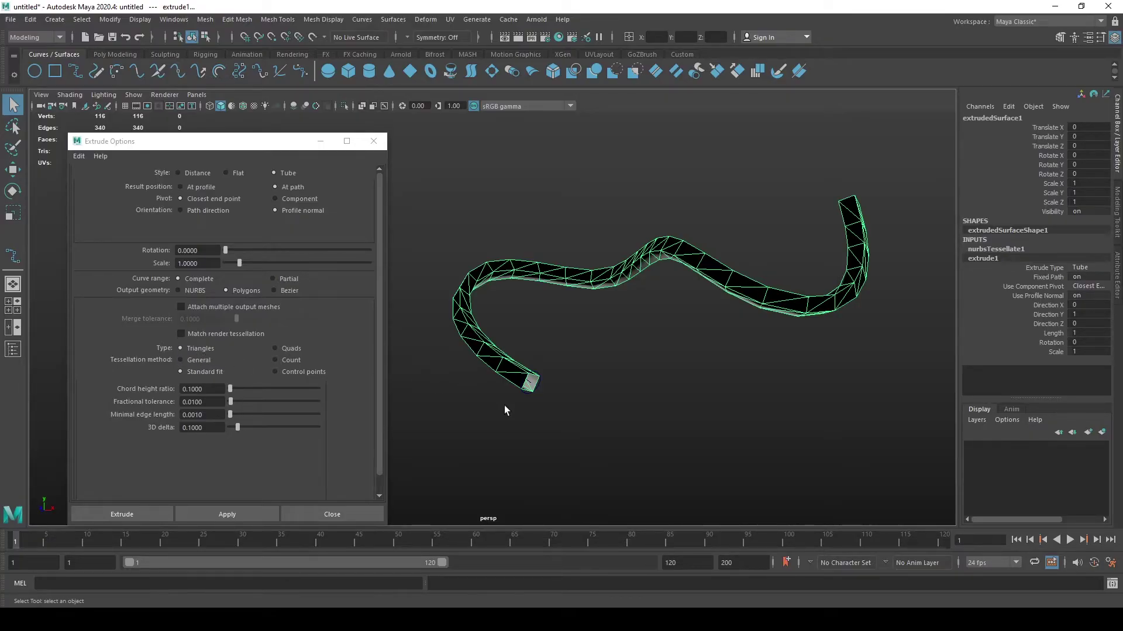
pyautogui.keyDown('alt'); pyautogui.moveTo(506, 411); pyautogui.dragTo(521, 430, button='middle'); pyautogui.keyUp('alt')
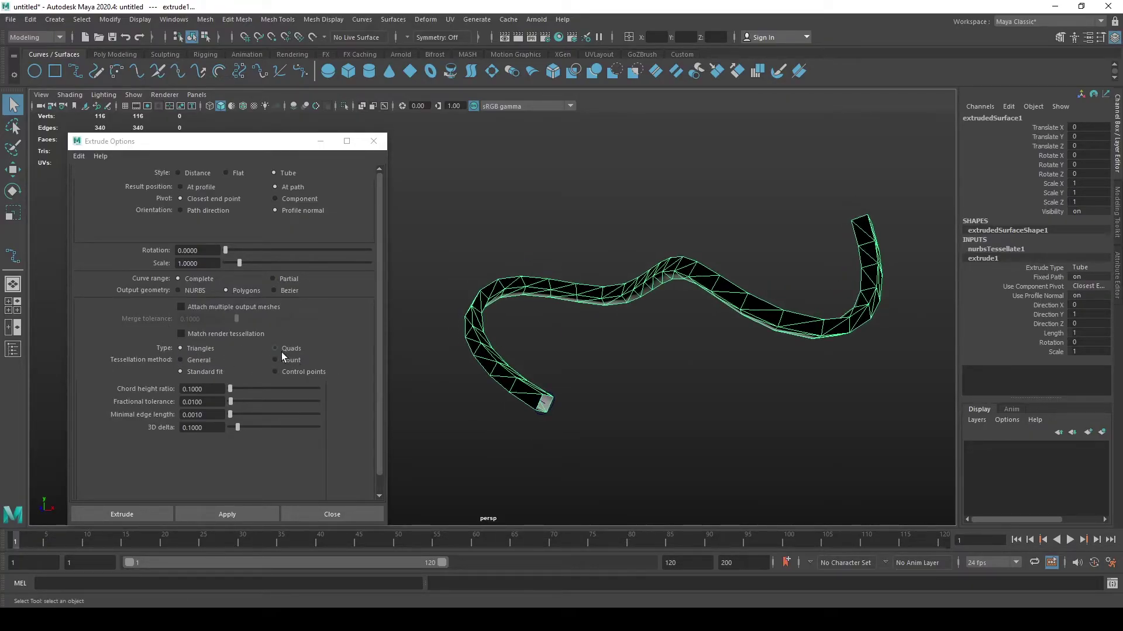
pyautogui.keyDown('alt'); pyautogui.moveTo(469, 412); pyautogui.dragTo(468, 401, button='middle'); pyautogui.keyUp('alt')
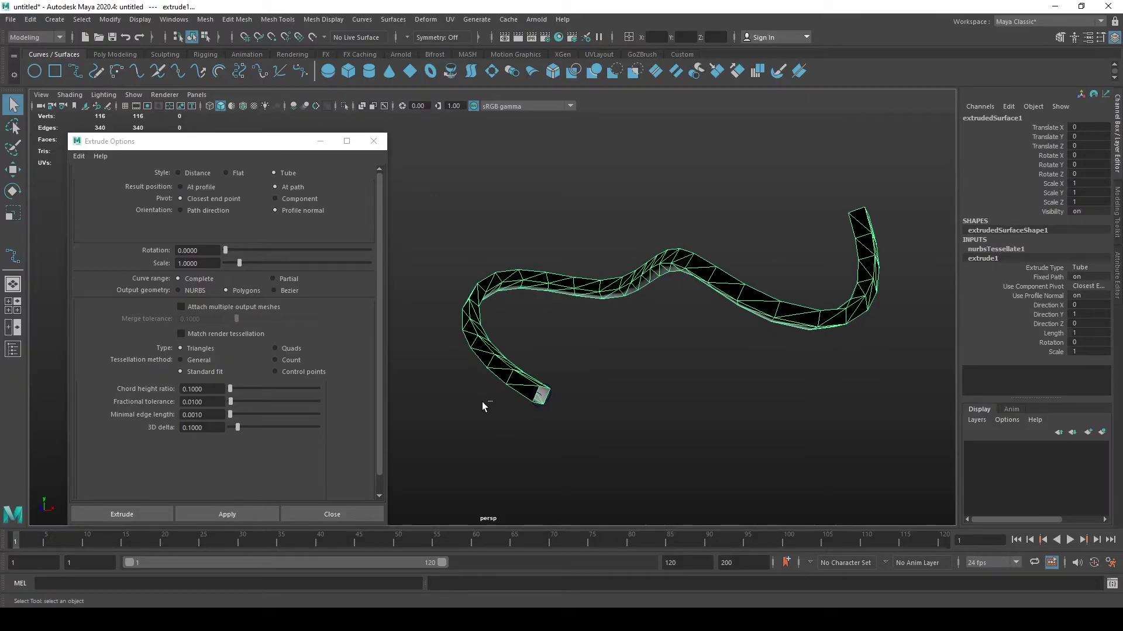
# Step: Undo the triangulated tube, re-extrude it with Type set to Quads, and orbit to inspect it
pyautogui.hotkey('ctrl', 'z')
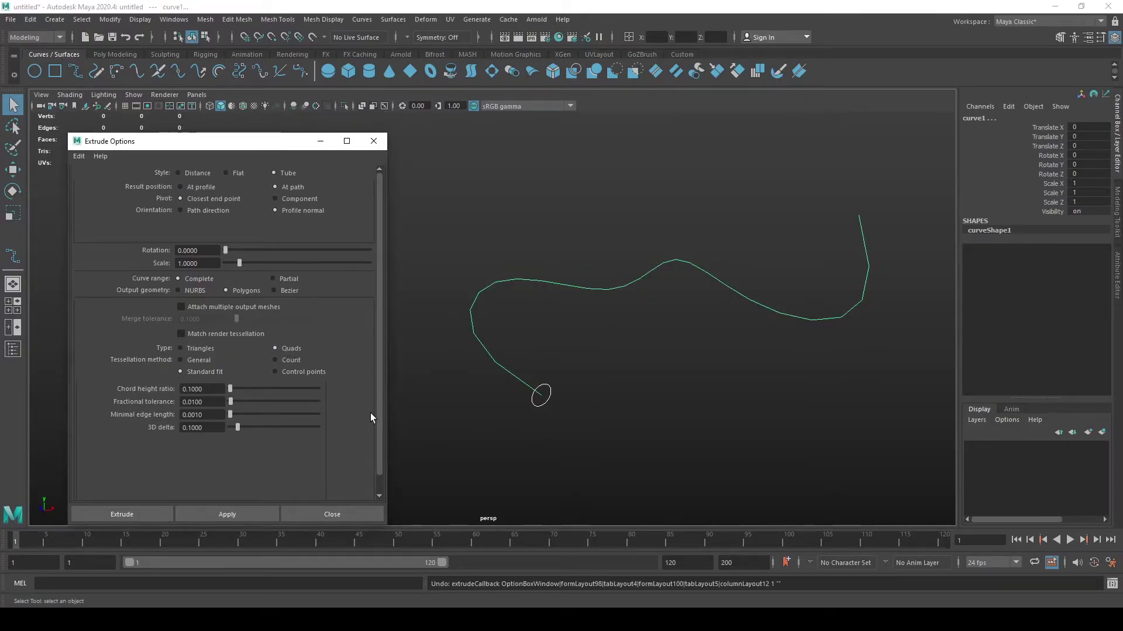
pyautogui.click(237, 515)
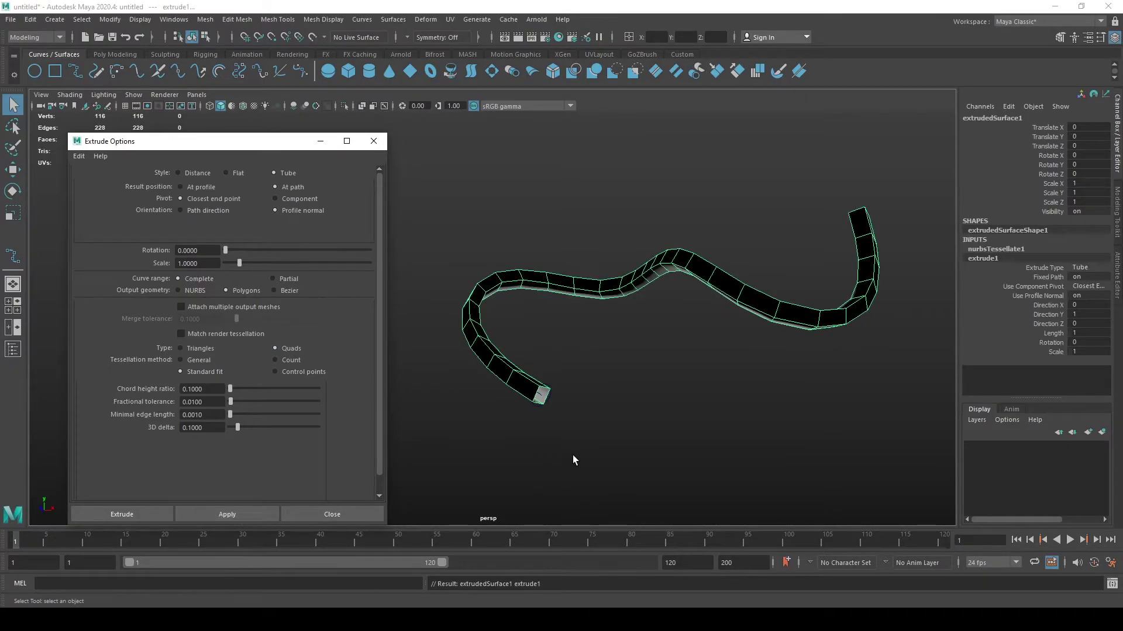
pyautogui.keyDown('alt'); pyautogui.moveTo(663, 434); pyautogui.dragTo(433, 319); pyautogui.keyUp('alt')
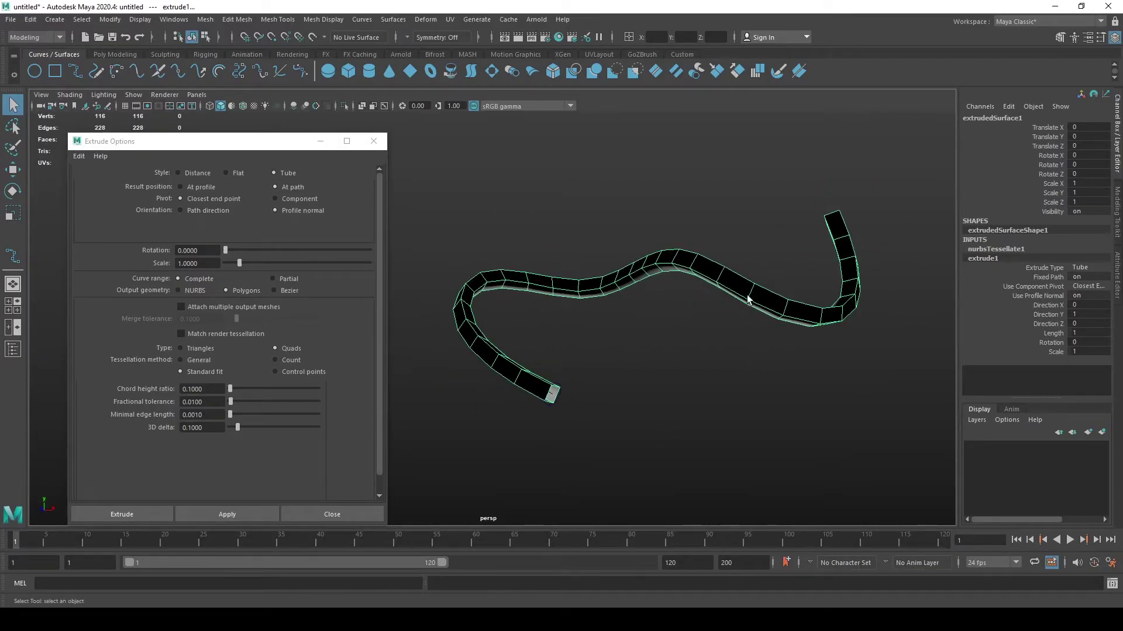
pyautogui.keyDown('alt'); pyautogui.moveTo(842, 306); pyautogui.dragTo(744, 349); pyautogui.keyUp('alt')
pyautogui.keyDown('alt'); pyautogui.moveTo(533, 404); pyautogui.dragTo(620, 424); pyautogui.keyUp('alt')
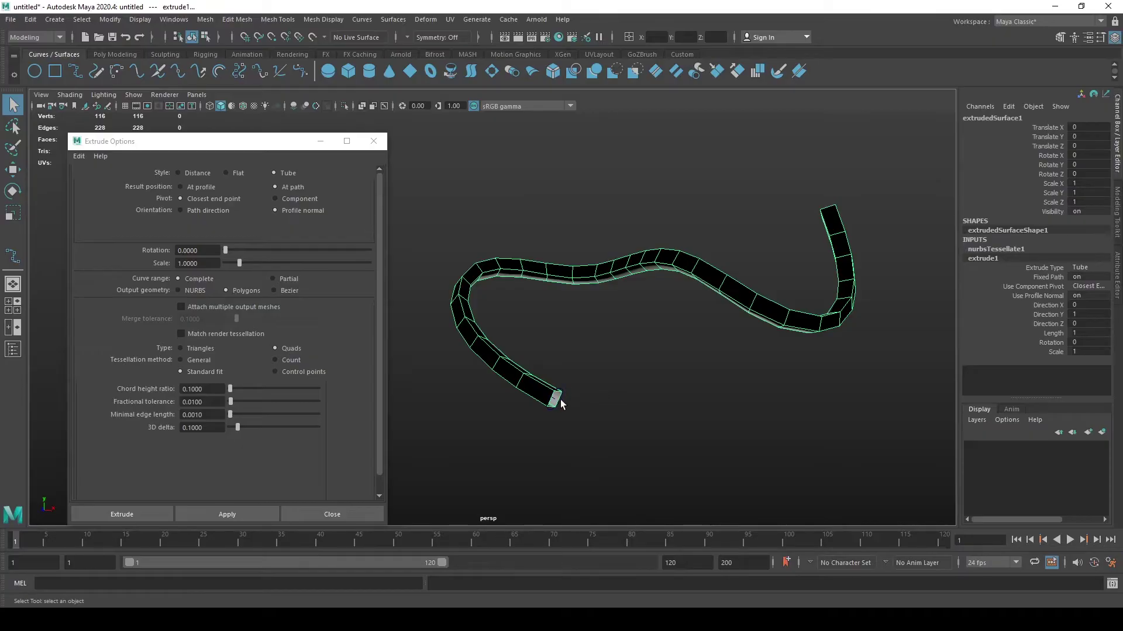
pyautogui.keyDown('alt'); pyautogui.moveTo(485, 413); pyautogui.dragTo(481, 415); pyautogui.keyUp('alt')
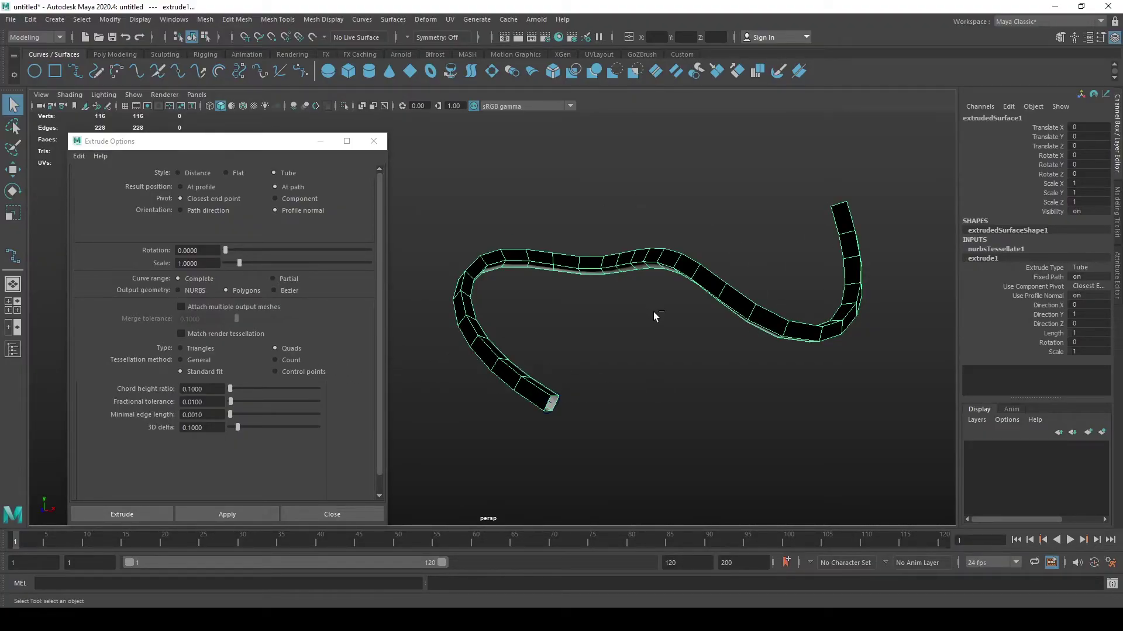
# Step: Undo the quad tube, test an extrusion with Count tessellation and Partial curve range, then undo it
pyautogui.hotkey('ctrl', 'z')
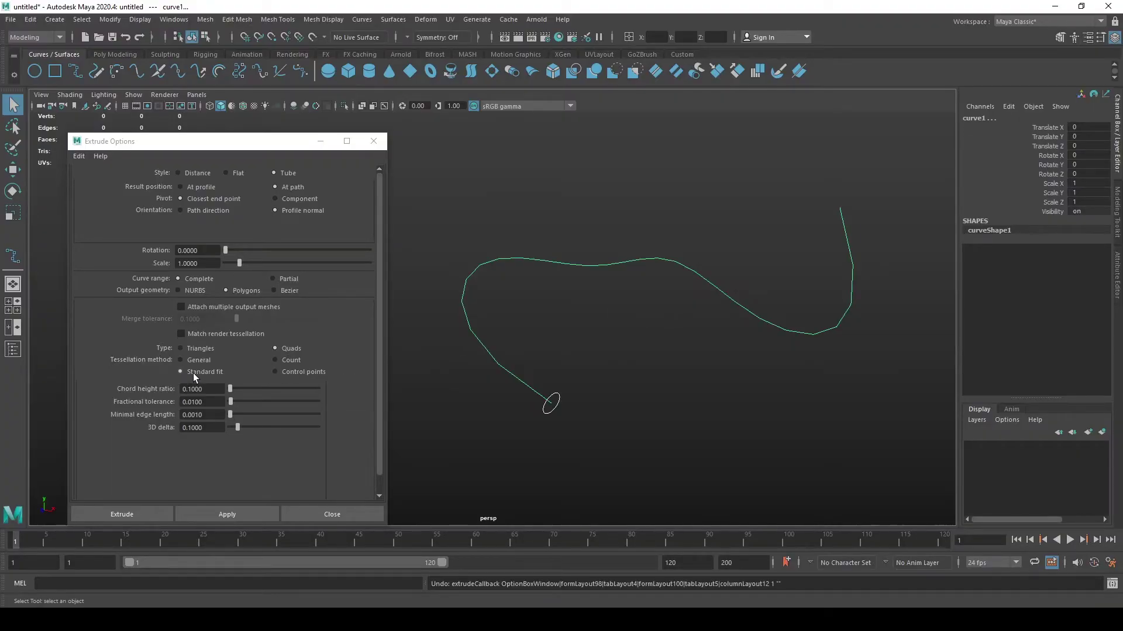
pyautogui.click(280, 360)
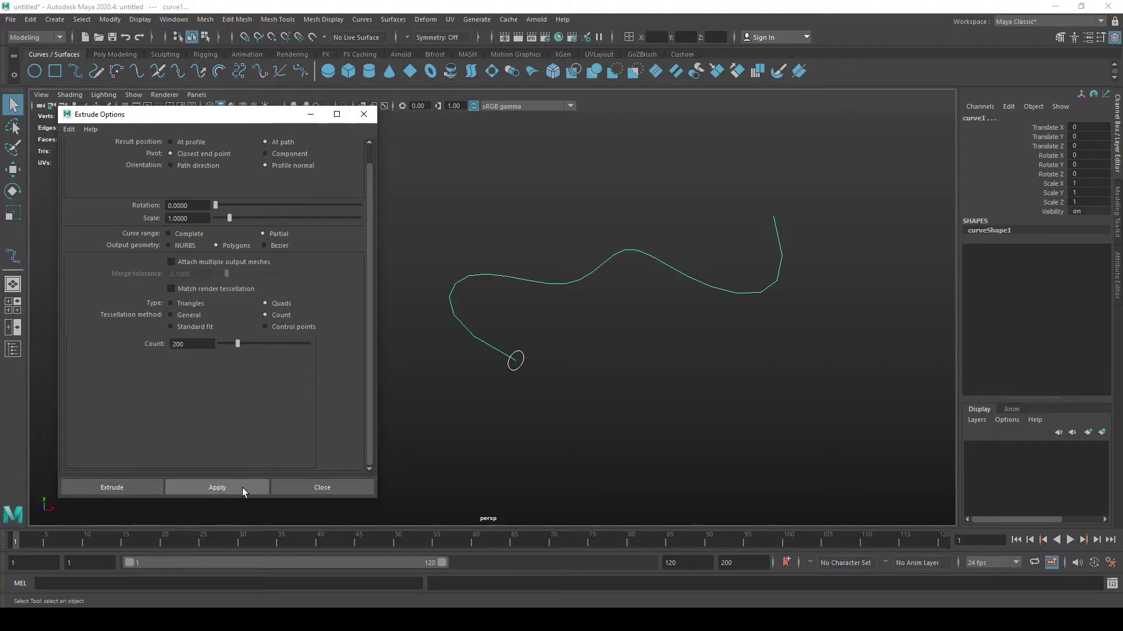
pyautogui.click(242, 488)
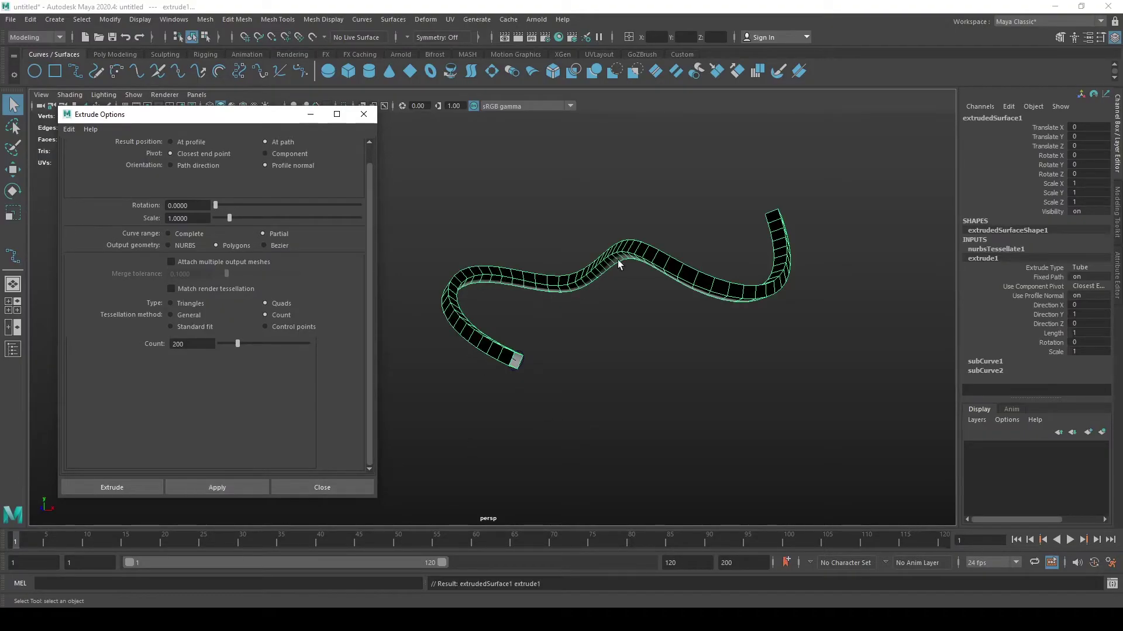
pyautogui.scroll(3, 602, 347)
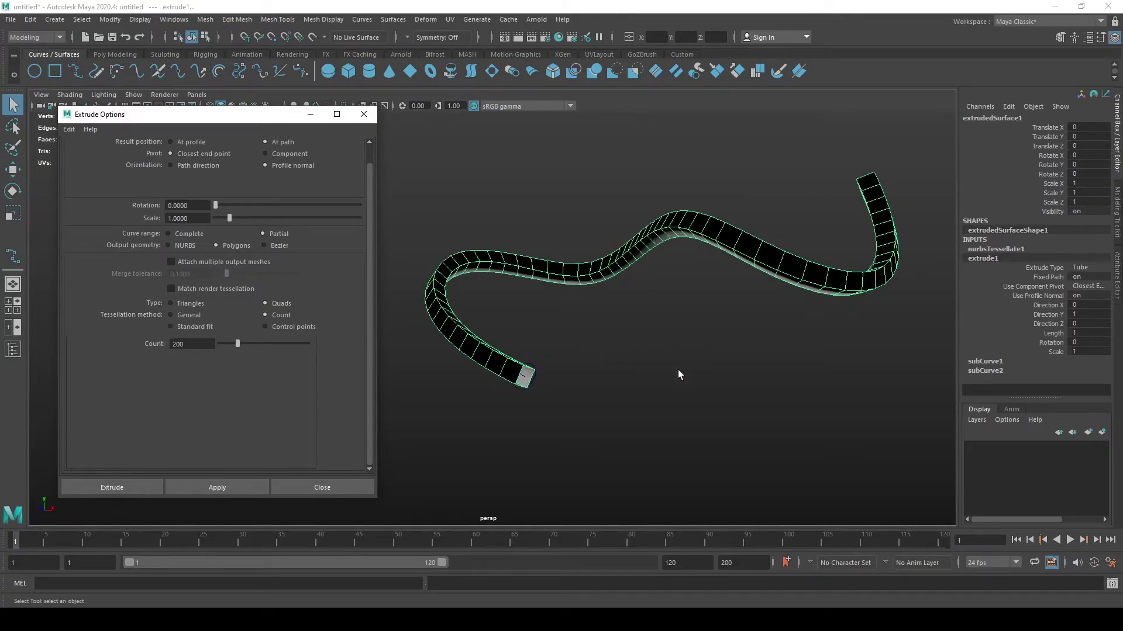
pyautogui.moveTo(676, 373)
pyautogui.keyDown('alt'); pyautogui.mouseDown()
pyautogui.moveTo(649, 368)
pyautogui.moveTo(668, 373)
pyautogui.mouseUp(); pyautogui.keyUp('alt')
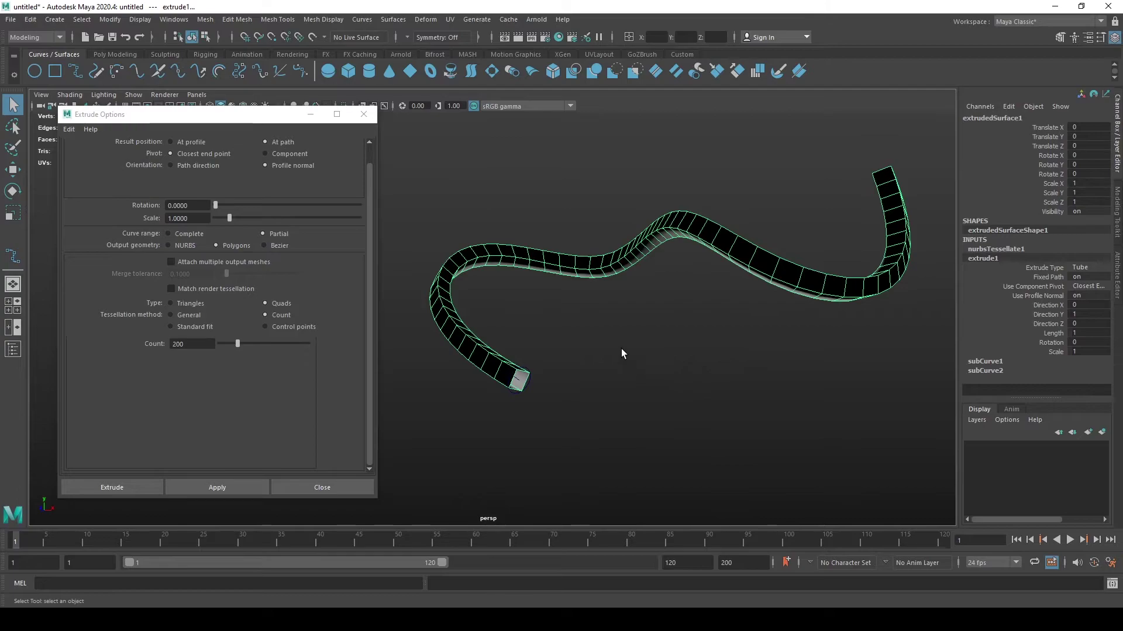
pyautogui.hotkey('ctrl', 'z')
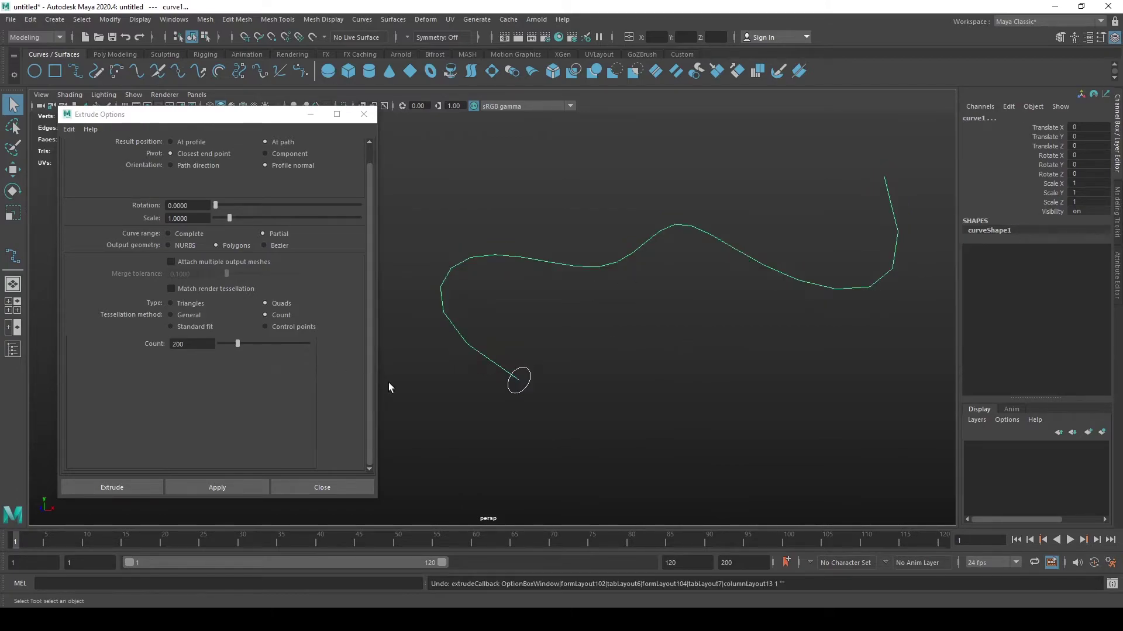
# Step: Raise the tessellation Count to 1000, extrude the denser tube, inspect it and undo it
pyautogui.keyDown('alt'); pyautogui.moveTo(458, 406); pyautogui.dragTo(406, 423); pyautogui.keyUp('alt')
pyautogui.moveTo(238, 344); pyautogui.dragTo(286, 346)
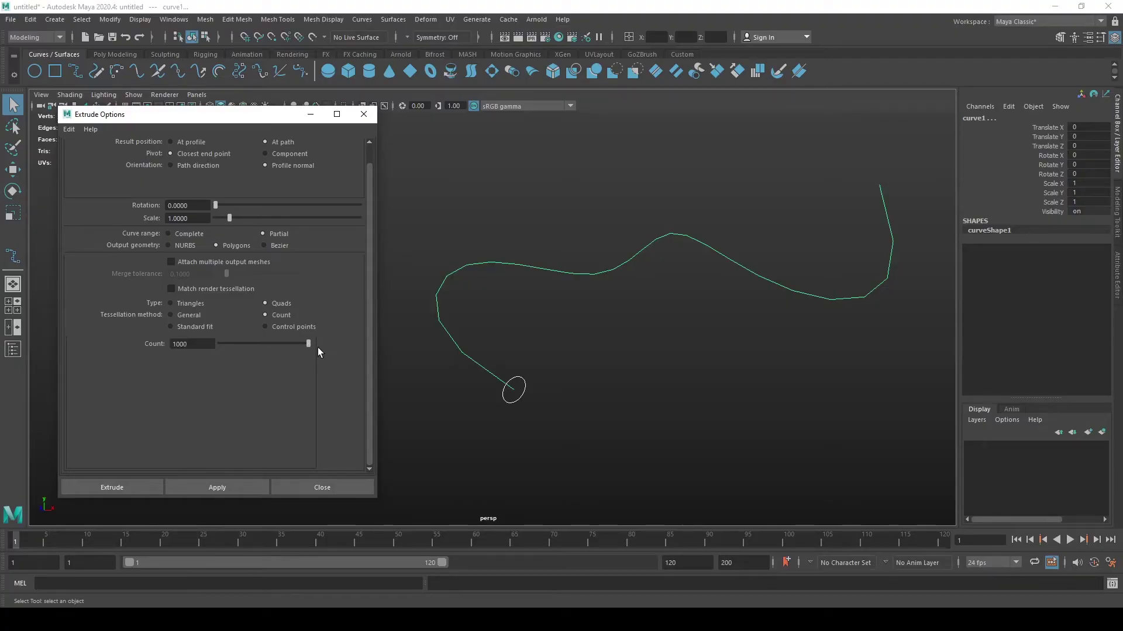
pyautogui.click(239, 487)
pyautogui.moveTo(564, 419)
pyautogui.keyDown('alt'); pyautogui.mouseDown()
pyautogui.moveTo(513, 404)
pyautogui.moveTo(636, 426)
pyautogui.moveTo(559, 421)
pyautogui.moveTo(538, 408)
pyautogui.moveTo(569, 412)
pyautogui.mouseUp(); pyautogui.keyUp('alt')
pyautogui.hotkey('ctrl', 'z')
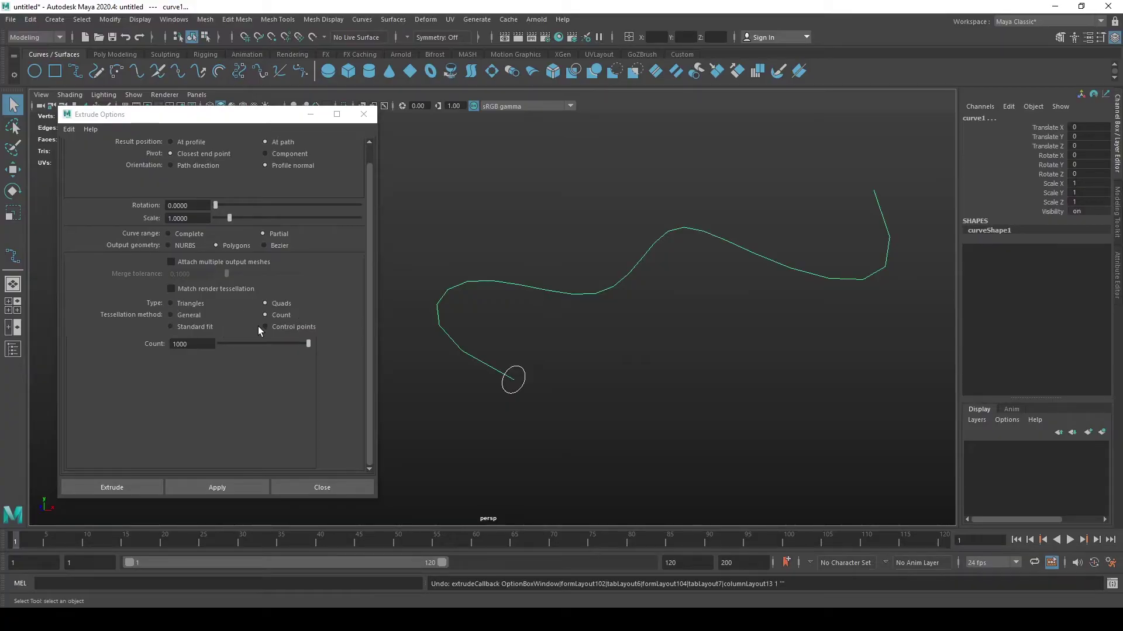
# Step: Switch tessellation to General, test an extrusion with Number U at 1, then undo it
pyautogui.click(182, 315)
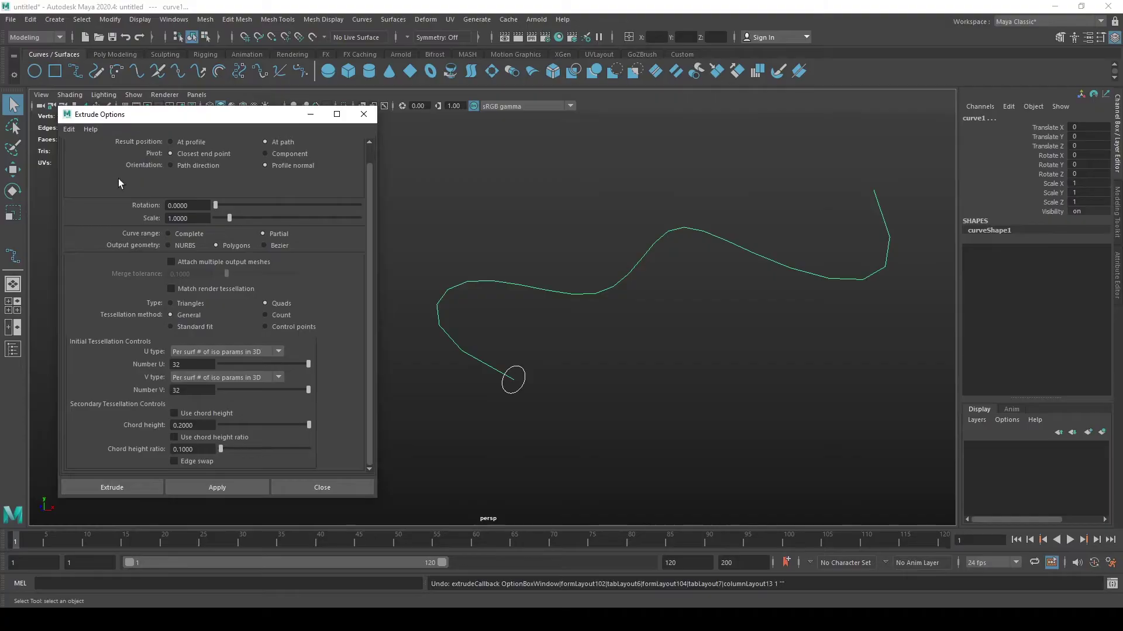
pyautogui.moveTo(237, 364); pyautogui.dragTo(220, 365)
pyautogui.keyDown('alt'); pyautogui.moveTo(413, 438); pyautogui.dragTo(434, 422, button='middle'); pyautogui.keyUp('alt')
pyautogui.keyDown('alt'); pyautogui.moveTo(434, 423); pyautogui.dragTo(493, 354); pyautogui.keyUp('alt')
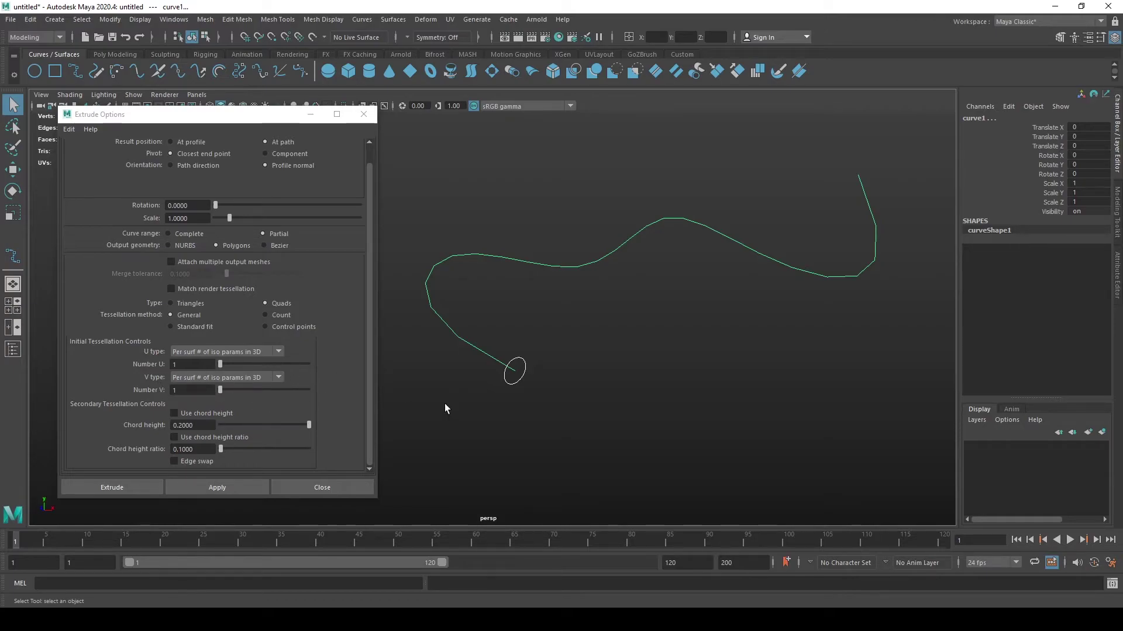
pyautogui.keyDown('alt'); pyautogui.moveTo(415, 405); pyautogui.dragTo(428, 409); pyautogui.keyUp('alt')
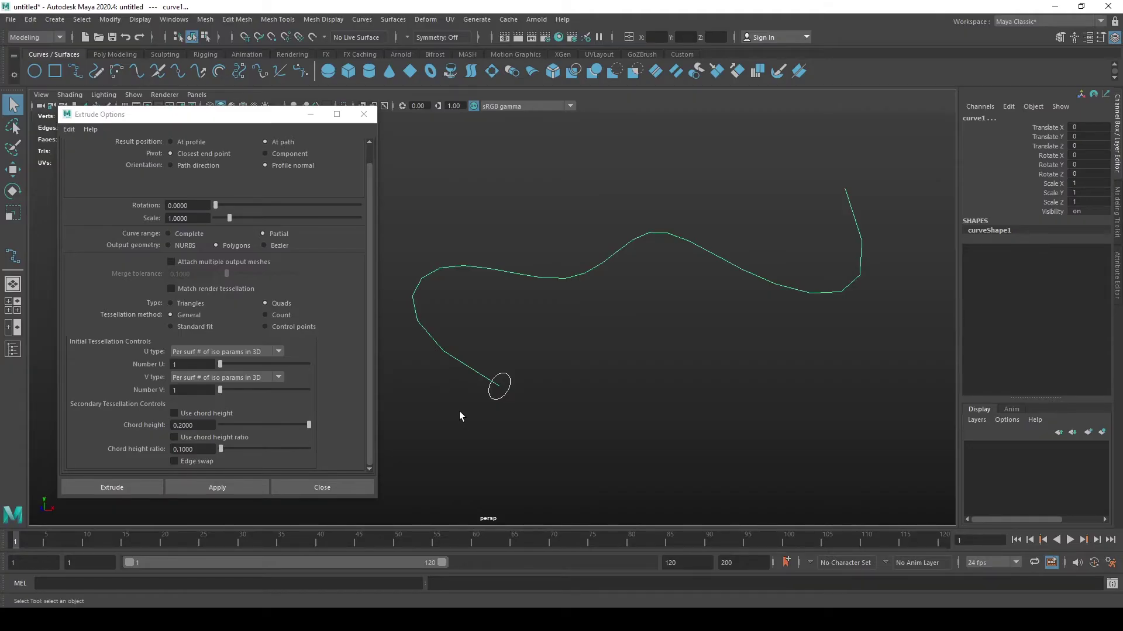
pyautogui.keyDown('alt'); pyautogui.moveTo(457, 412); pyautogui.dragTo(466, 410, button='middle'); pyautogui.keyUp('alt')
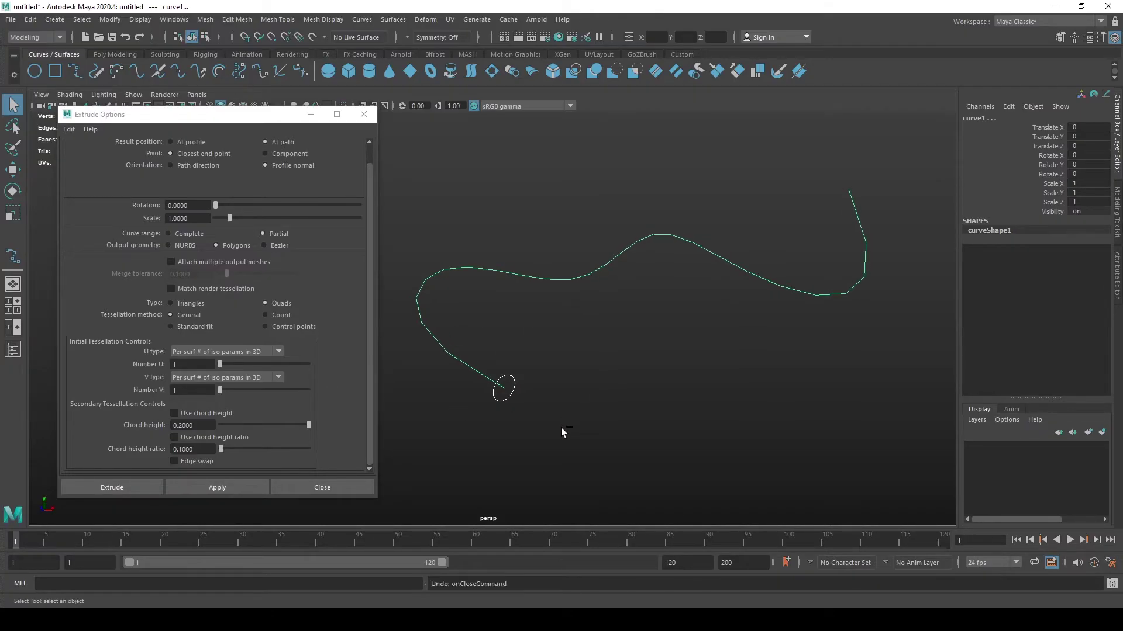
pyautogui.keyDown('alt'); pyautogui.moveTo(538, 431); pyautogui.dragTo(523, 435, button='middle'); pyautogui.keyUp('alt')
pyautogui.click(249, 487)
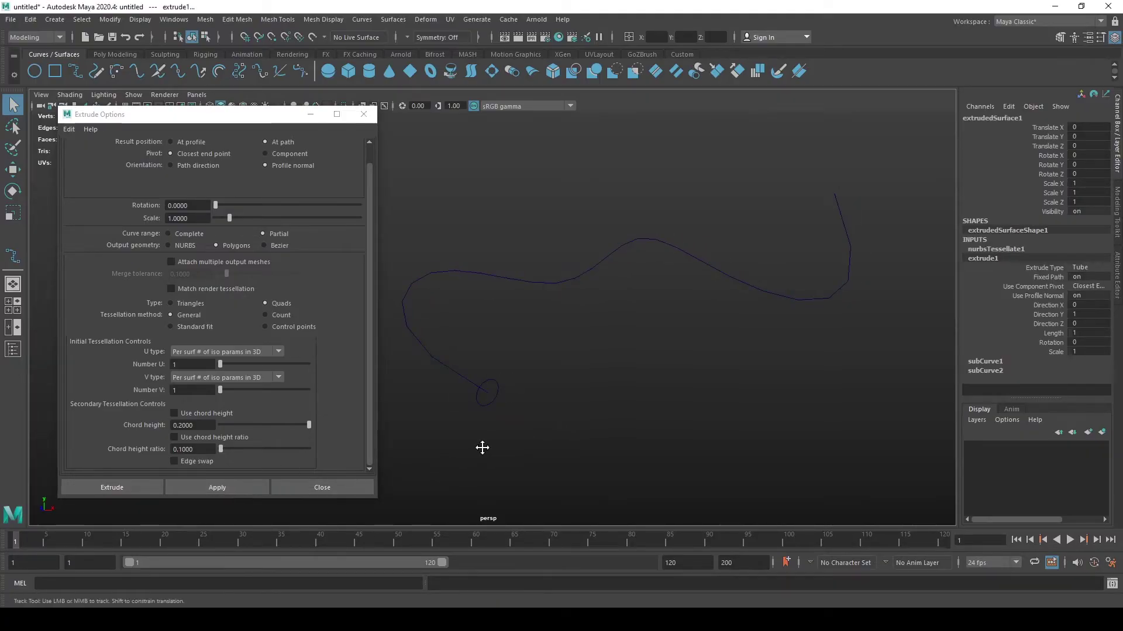
pyautogui.hotkey('ctrl', 'z')
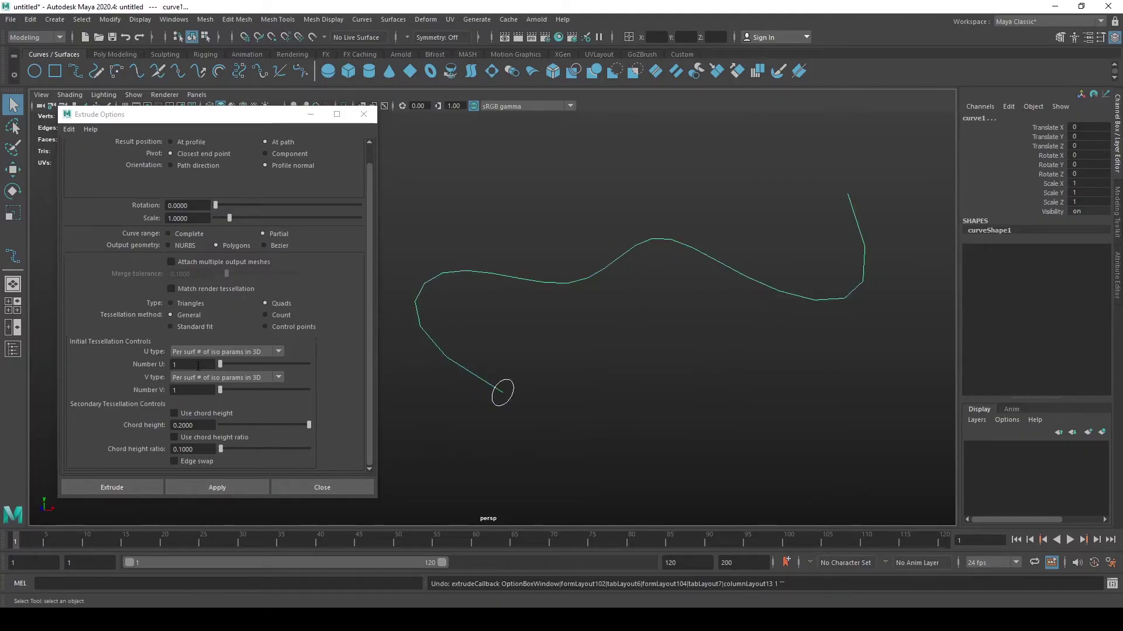
# Step: Test extrusions with Number U raised to 17 and Number V at 32, undoing each
pyautogui.moveTo(230, 367); pyautogui.dragTo(273, 390)
pyautogui.click(221, 489)
pyautogui.keyDown('alt'); pyautogui.moveTo(479, 455); pyautogui.dragTo(558, 439); pyautogui.keyUp('alt')
pyautogui.hotkey('ctrl', 'z')
pyautogui.moveTo(274, 390); pyautogui.dragTo(319, 392)
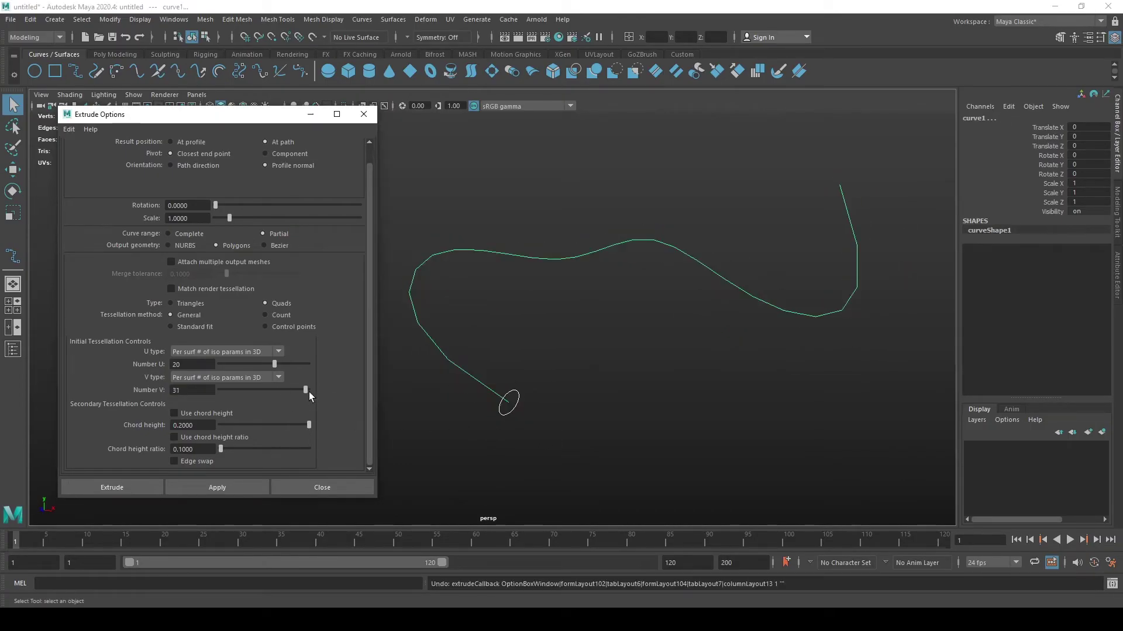
pyautogui.click(250, 487)
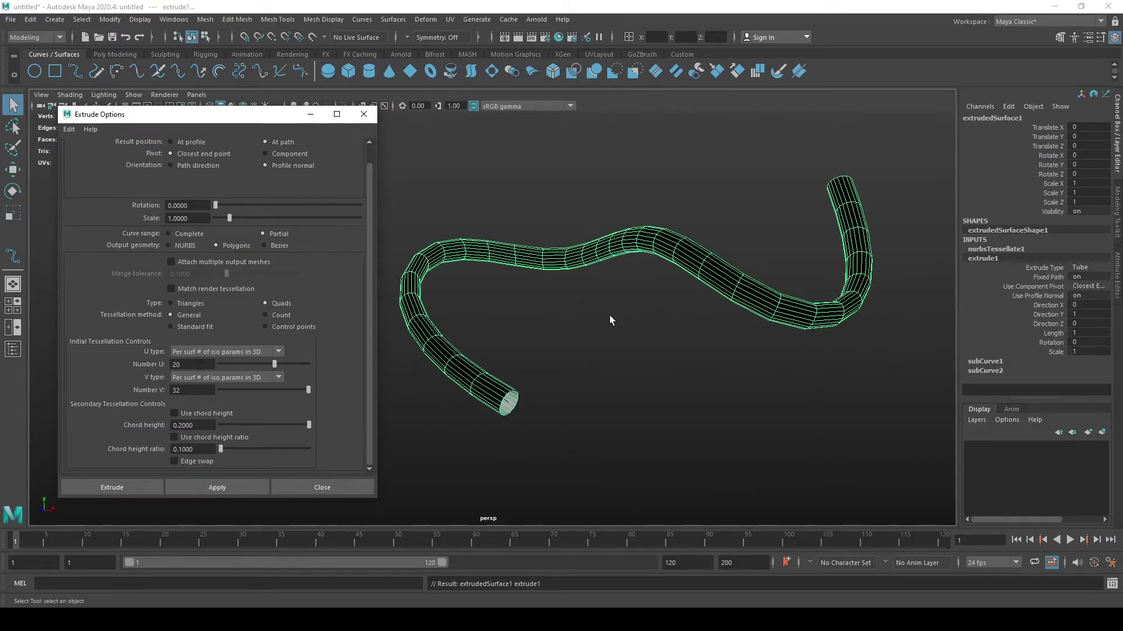
pyautogui.keyDown('alt'); pyautogui.moveTo(610, 315); pyautogui.dragTo(525, 337); pyautogui.keyUp('alt')
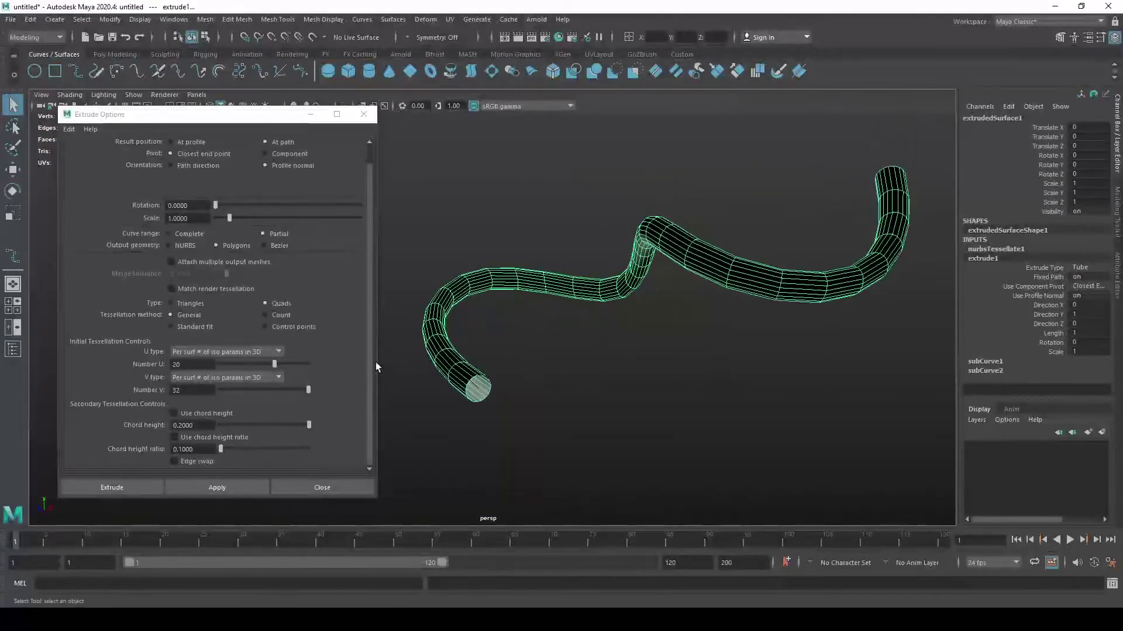
pyautogui.hotkey('ctrl', 'z')
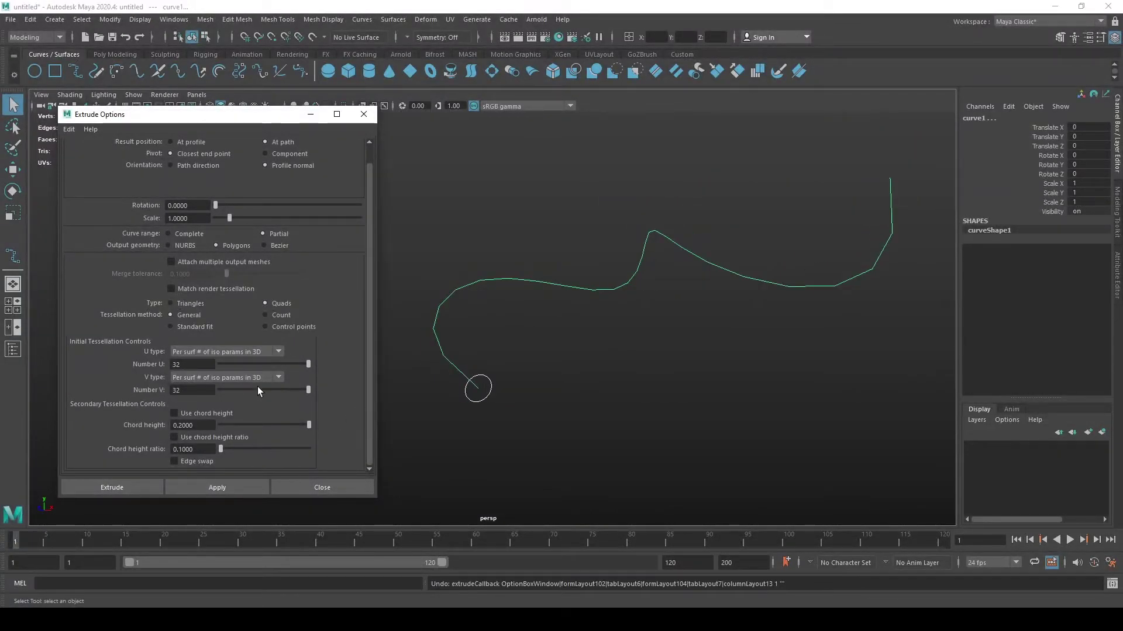
# Step: Extrude the final 32 by 32 quad tube with V type unchanged, then reselect it
pyautogui.click(259, 377)
pyautogui.click(234, 386)
pyautogui.click(240, 487)
pyautogui.keyDown('alt'); pyautogui.moveTo(553, 451); pyautogui.dragTo(514, 360); pyautogui.keyUp('alt')
pyautogui.click(647, 454)
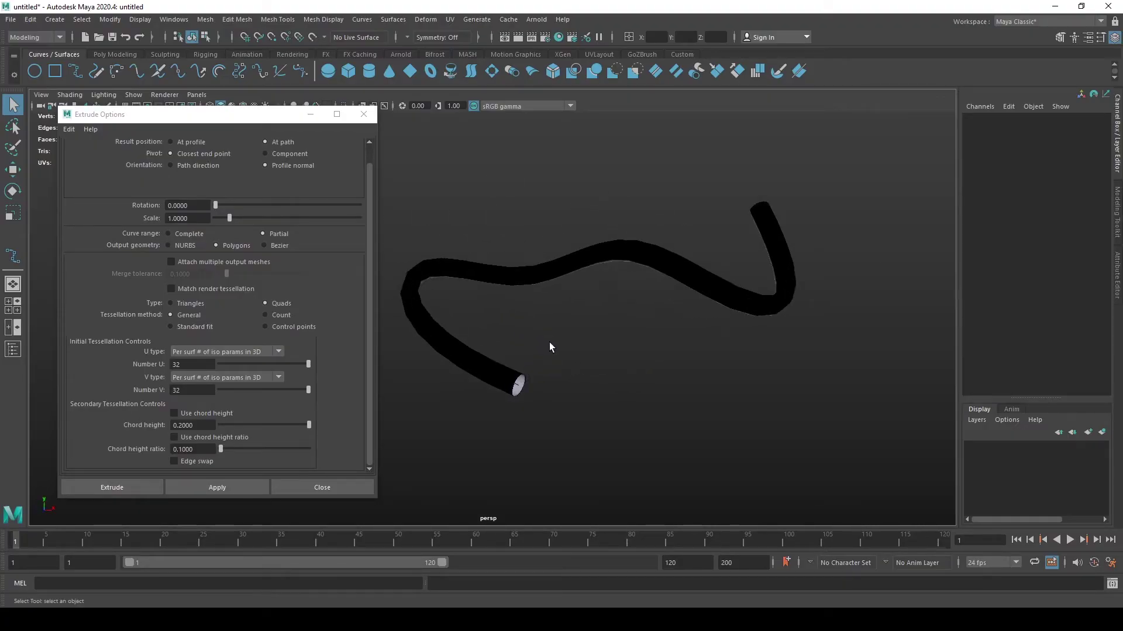
pyautogui.click(469, 357)
pyautogui.keyDown('alt'); pyautogui.moveTo(587, 337); pyautogui.dragTo(582, 331); pyautogui.keyUp('alt')
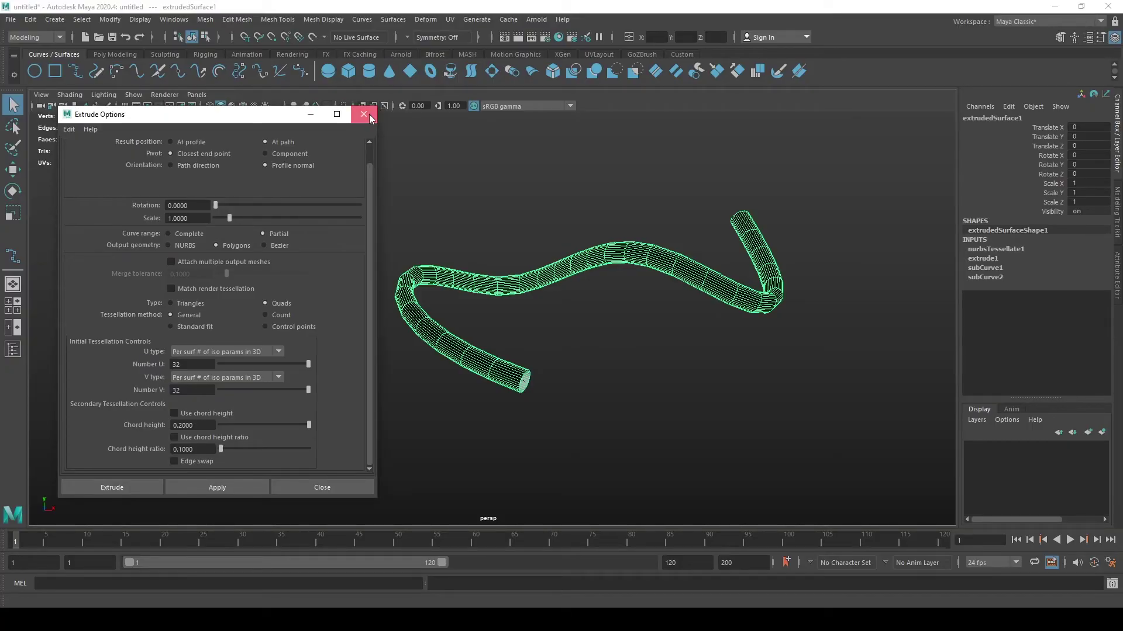
# Step: Select the tube's faces and reverse their normals so the tube shades grey
pyautogui.click(368, 117)
pyautogui.click(553, 342)
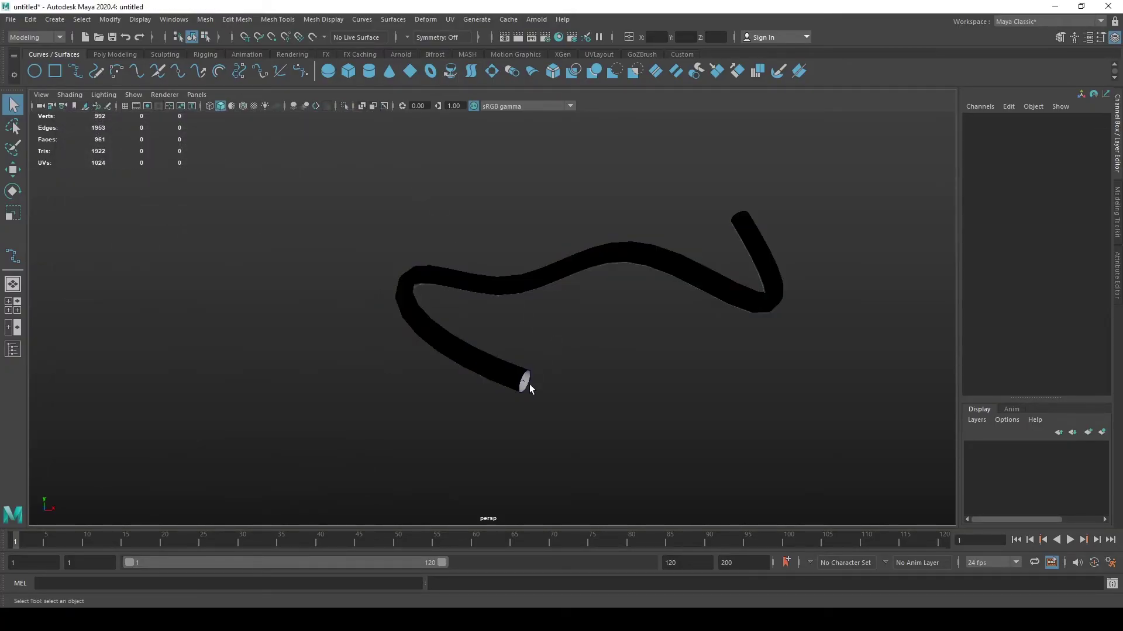
pyautogui.click(502, 374)
pyautogui.moveTo(469, 355); pyautogui.dragTo(581, 371, button='right')
pyautogui.press('F8')
pyautogui.click(567, 293)
pyautogui.keyDown('alt'); pyautogui.moveTo(568, 293); pyautogui.dragTo(527, 423); pyautogui.keyUp('alt')
pyautogui.scroll(2, 573, 400)
# Step: Scale the profile circle up to 1.186 to thicken the tube
pyautogui.click(532, 407)
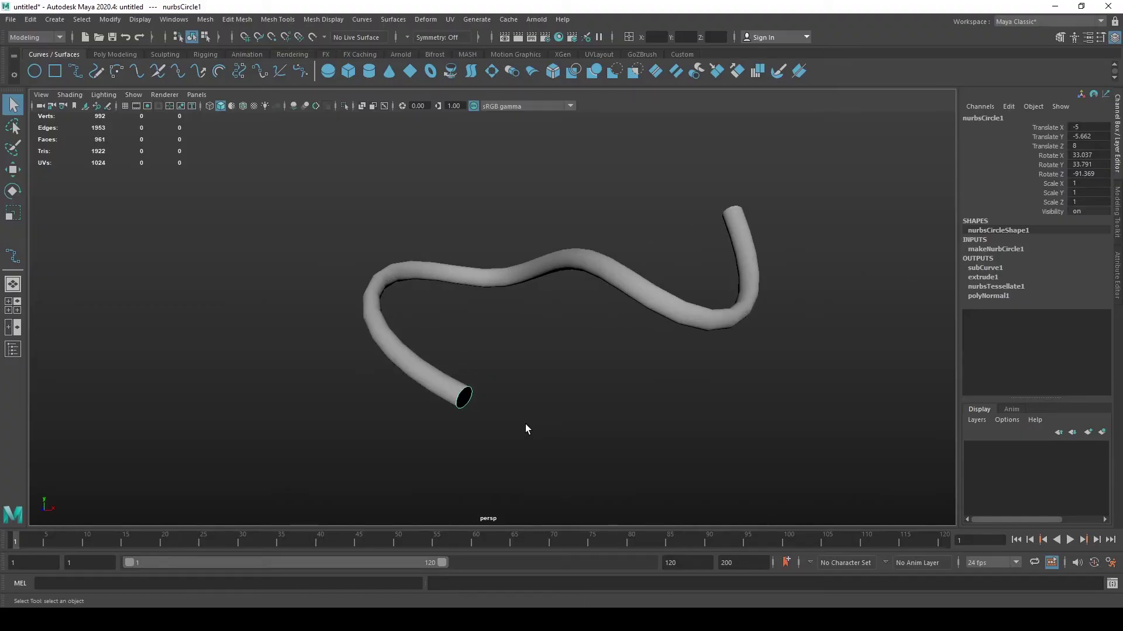
pyautogui.press('r')
pyautogui.moveTo(464, 397); pyautogui.dragTo(498, 355)
# Step: In wireframe, select the path curve and display its control vertices
pyautogui.press('4')
pyautogui.press('q')
pyautogui.click(425, 373)
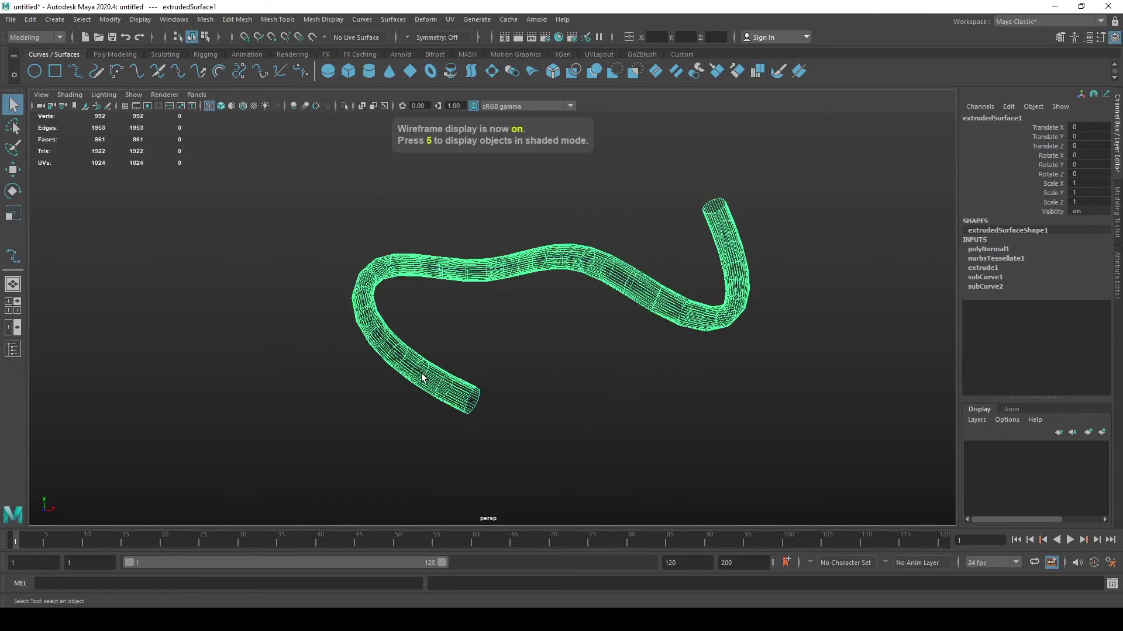
pyautogui.scroll(5, 462, 405)
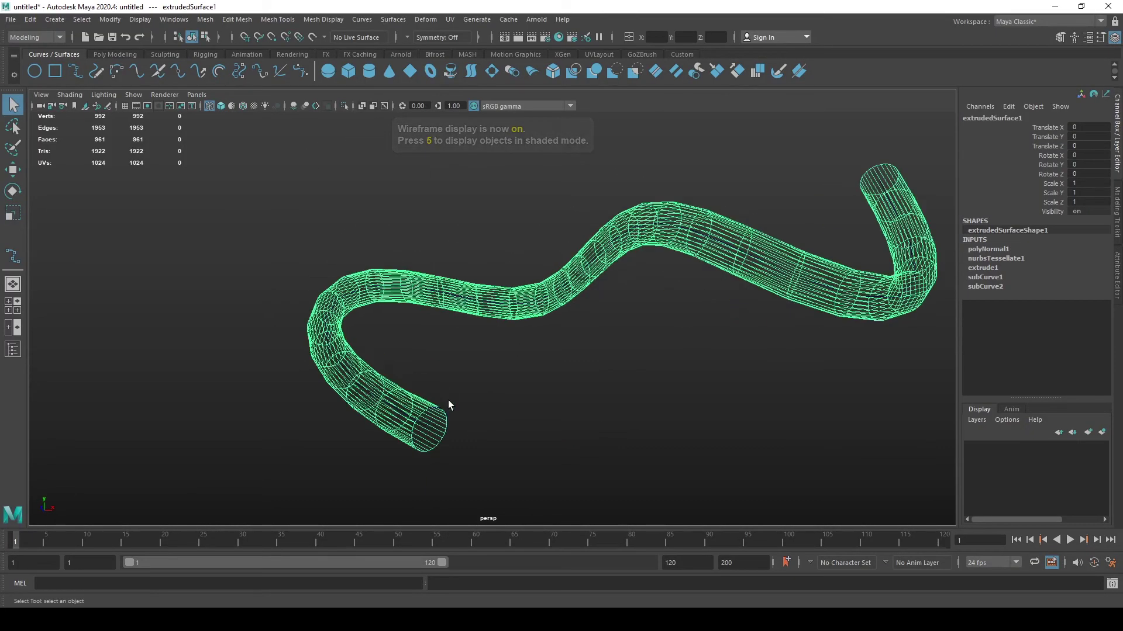
pyautogui.click(422, 410)
pyautogui.rightClick(421, 411)
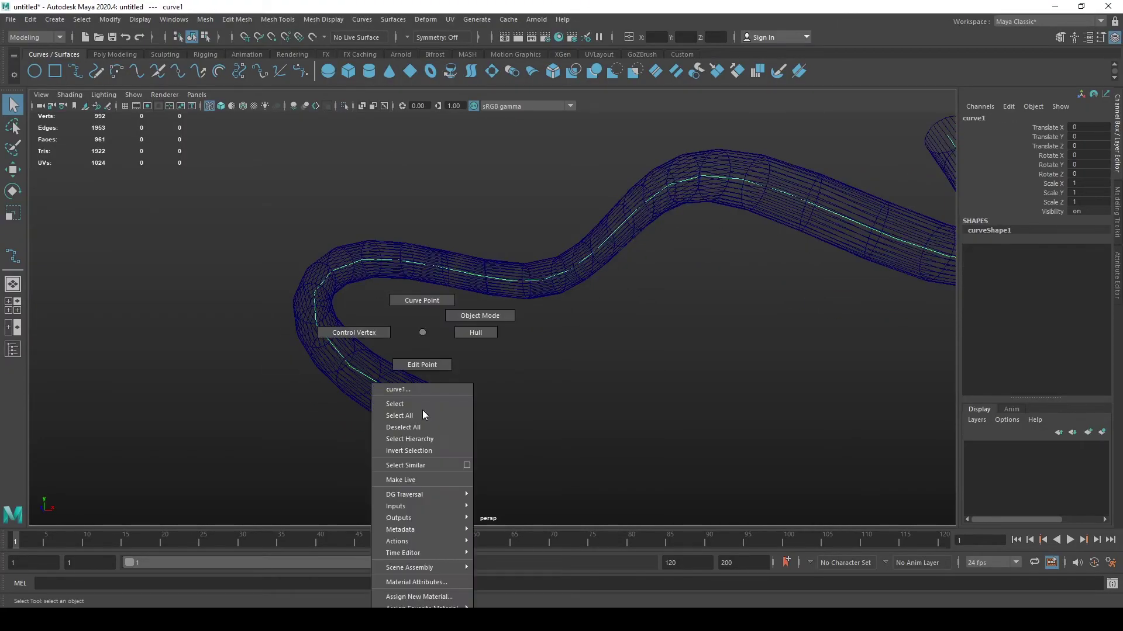
pyautogui.click(375, 332)
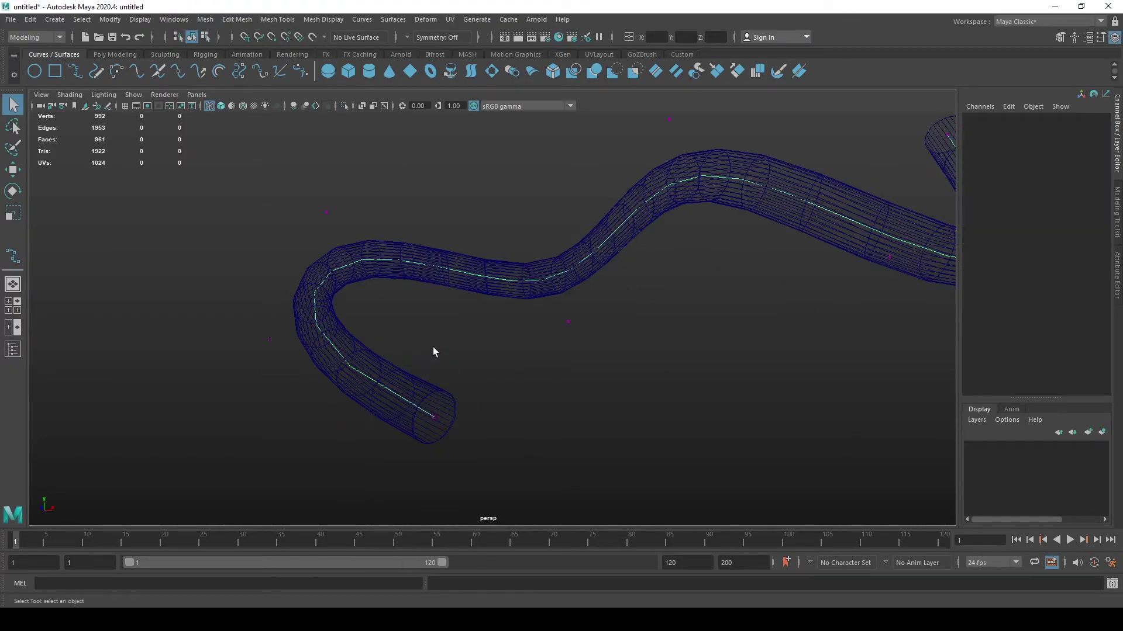
pyautogui.scroll(-5, 440, 348)
pyautogui.press('5')
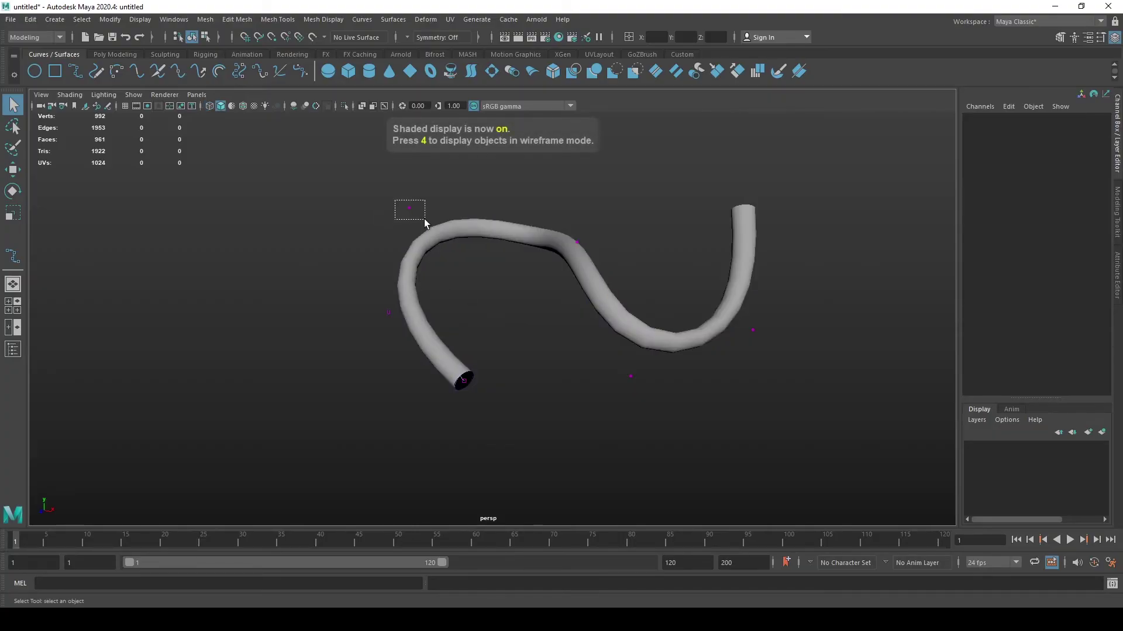
# Step: Move several path-curve control vertices to reshape the tube's bends
pyautogui.moveTo(424, 220); pyautogui.dragTo(425, 221)
pyautogui.press('w')
pyautogui.moveTo(425, 225); pyautogui.dragTo(406, 274, button='middle')
pyautogui.hotkey('ctrl', 'z')
pyautogui.hotkey('ctrl', 'z')
pyautogui.click(677, 321)
pyautogui.moveTo(677, 321); pyautogui.dragTo(676, 359, button='middle')
pyautogui.click(708, 290)
pyautogui.moveTo(749, 250)
pyautogui.mouseDown()
pyautogui.moveTo(792, 244)
pyautogui.moveTo(736, 230)
pyautogui.moveTo(746, 231)
pyautogui.mouseUp()
# Step: Slightly enlarge the profile circle with the Scale tool, then select the tube
pyautogui.click(501, 376)
pyautogui.click(502, 378)
pyautogui.press('r')
pyautogui.moveTo(503, 379); pyautogui.dragTo(622, 381)
pyautogui.click(690, 338)
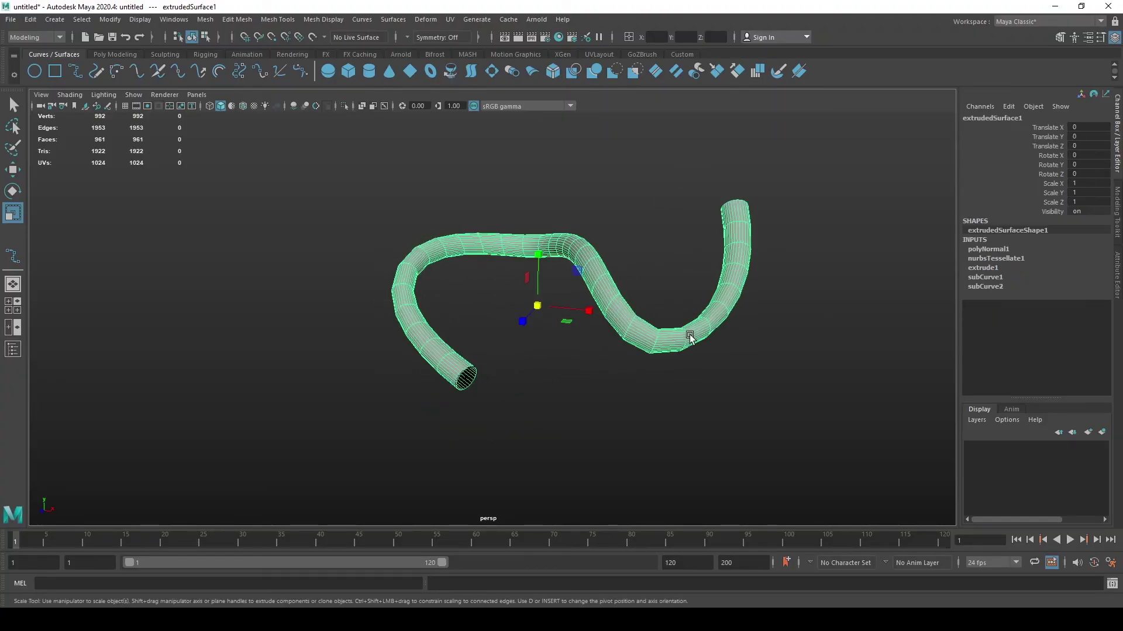
# Step: Show the curve's control vertices again, pick one, then return to shaded view and reselect the tube
pyautogui.press('4')
pyautogui.press('q')
pyautogui.click(463, 380)
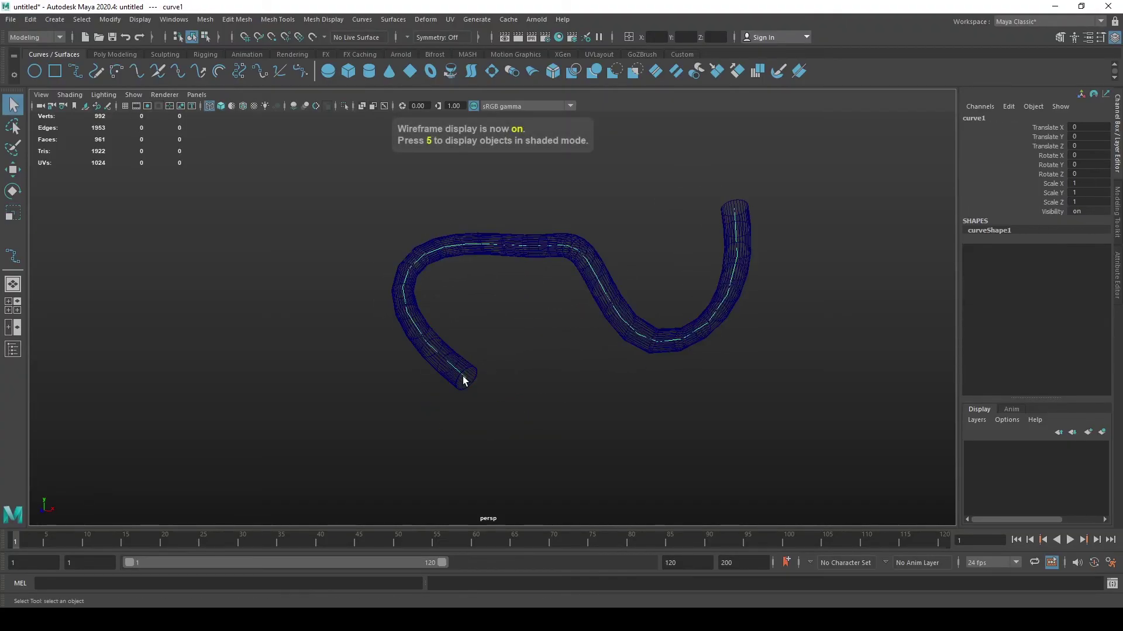
pyautogui.rightClick(463, 380)
pyautogui.click(395, 332)
pyautogui.moveTo(591, 433)
pyautogui.mouseDown()
pyautogui.moveTo(672, 496)
pyautogui.moveTo(661, 528)
pyautogui.moveTo(671, 436)
pyautogui.moveTo(659, 471)
pyautogui.mouseUp()
pyautogui.press('w')
pyautogui.press('5')
pyautogui.keyDown('alt'); pyautogui.moveTo(543, 471); pyautogui.dragTo(564, 441); pyautogui.keyUp('alt')
pyautogui.press('q')
pyautogui.click(459, 361)
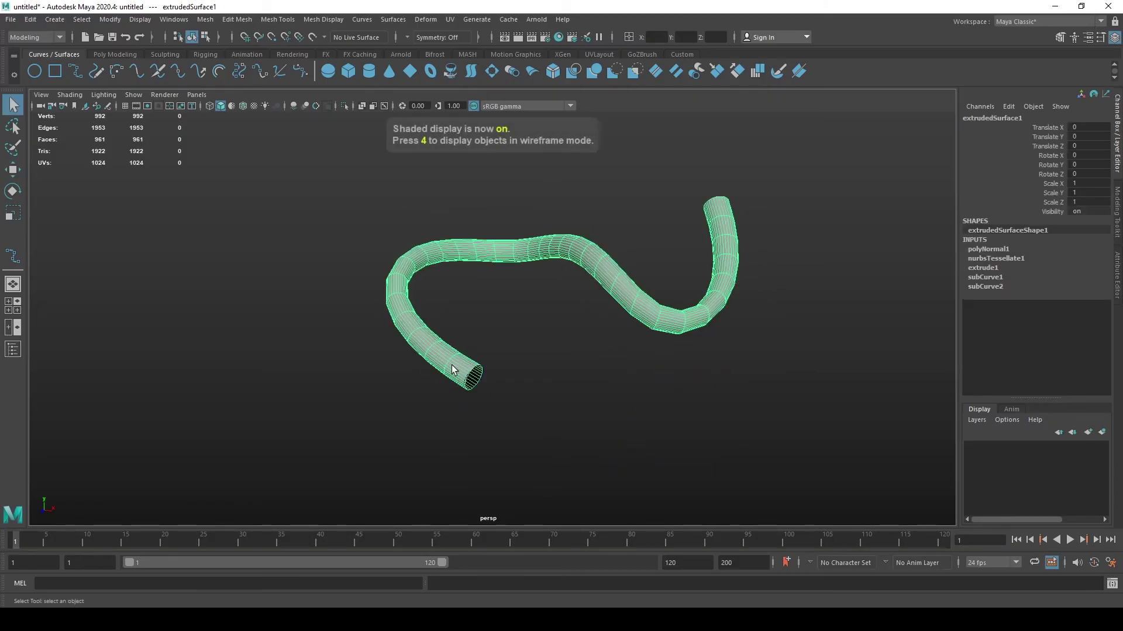
# Step: Delete all construction history with Edit > Delete All by Type > History
pyautogui.keyDown('alt'); pyautogui.moveTo(482, 384); pyautogui.dragTo(418, 419); pyautogui.keyUp('alt')
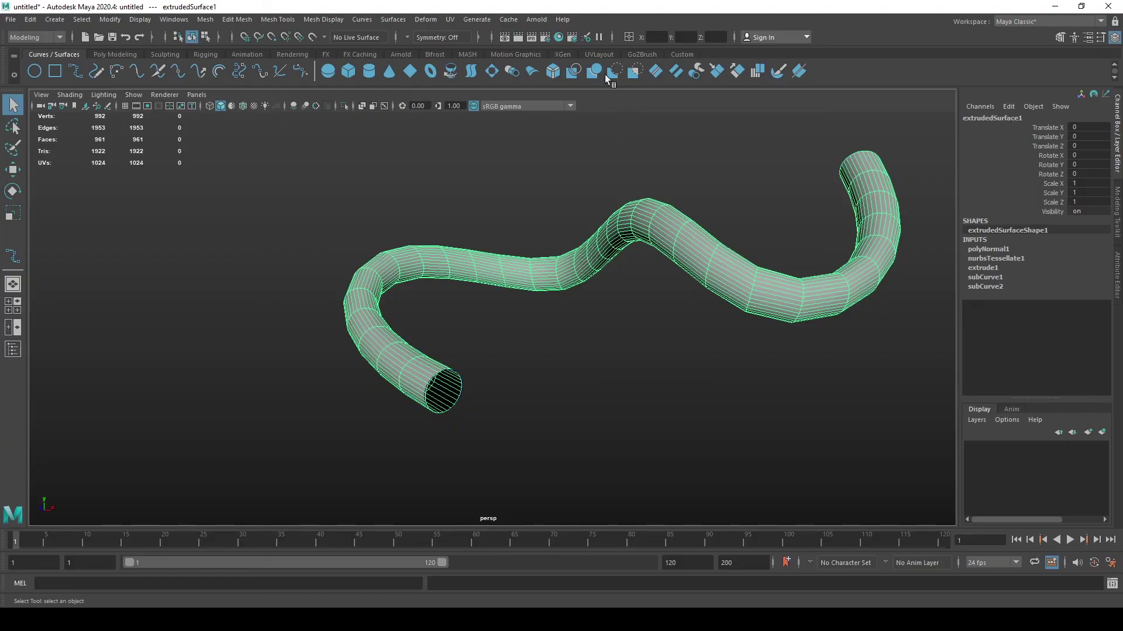
pyautogui.click(114, 19)
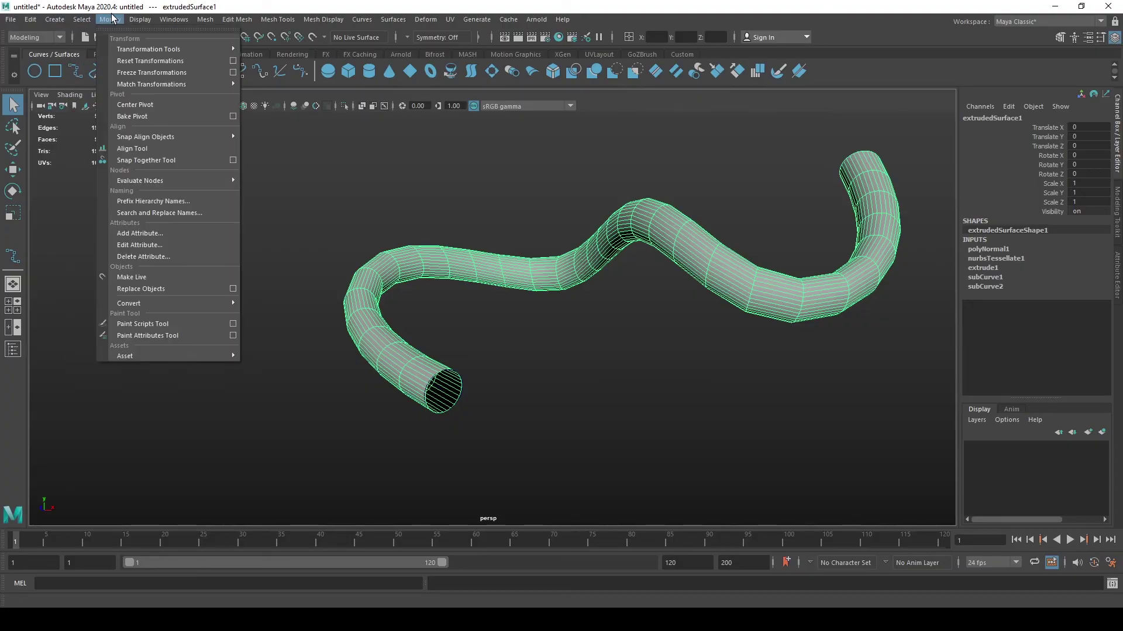
pyautogui.click(37, 20)
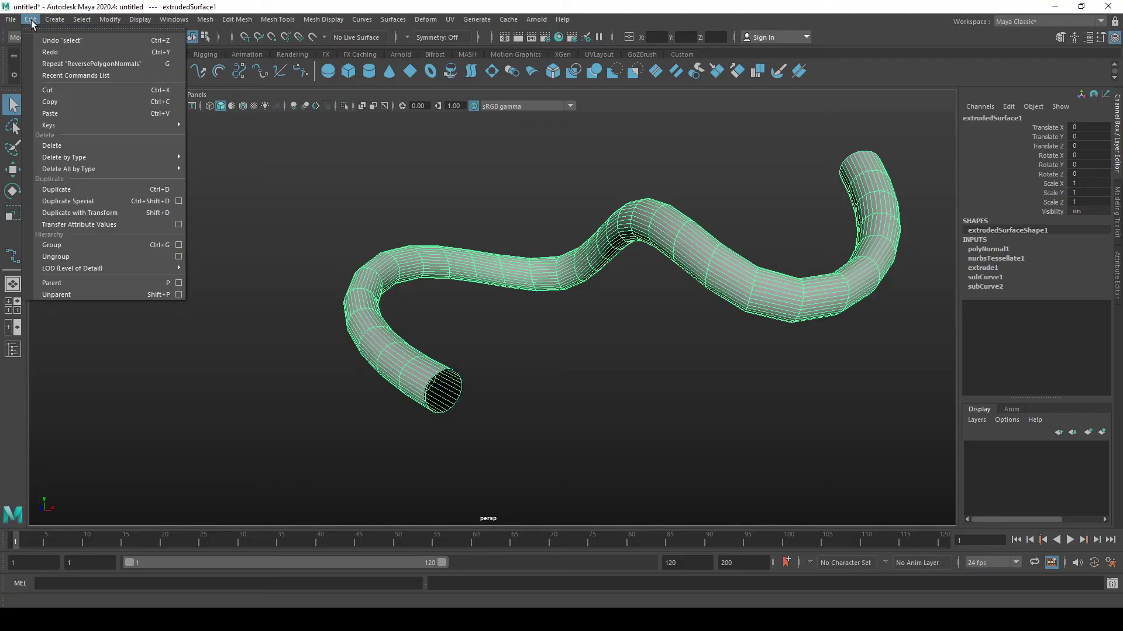
pyautogui.moveTo(79, 172)
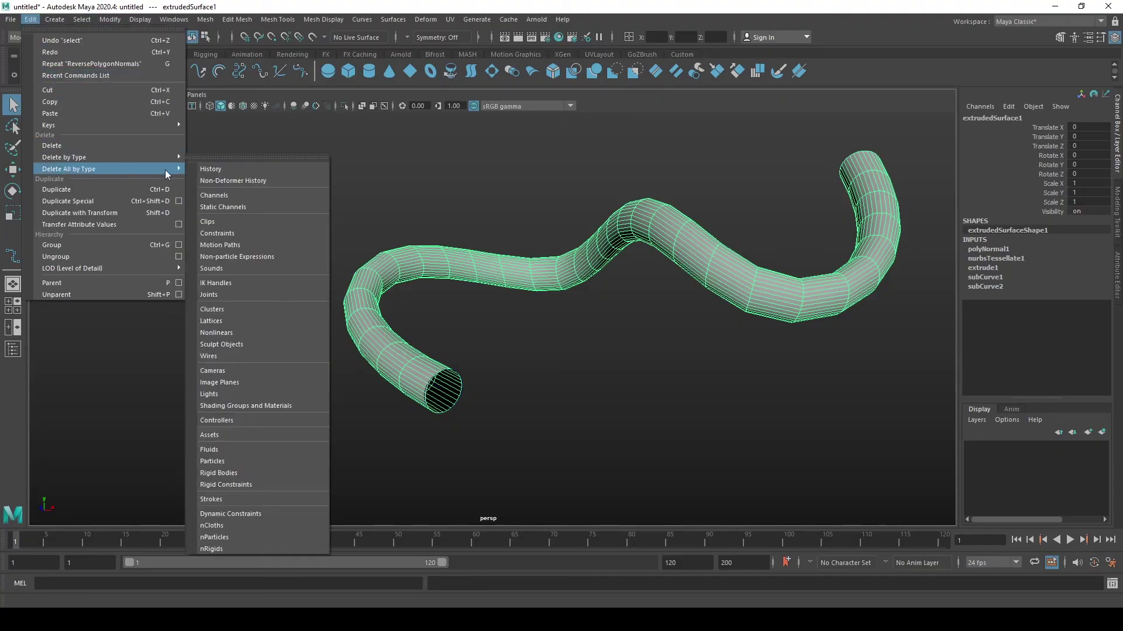
pyautogui.click(219, 170)
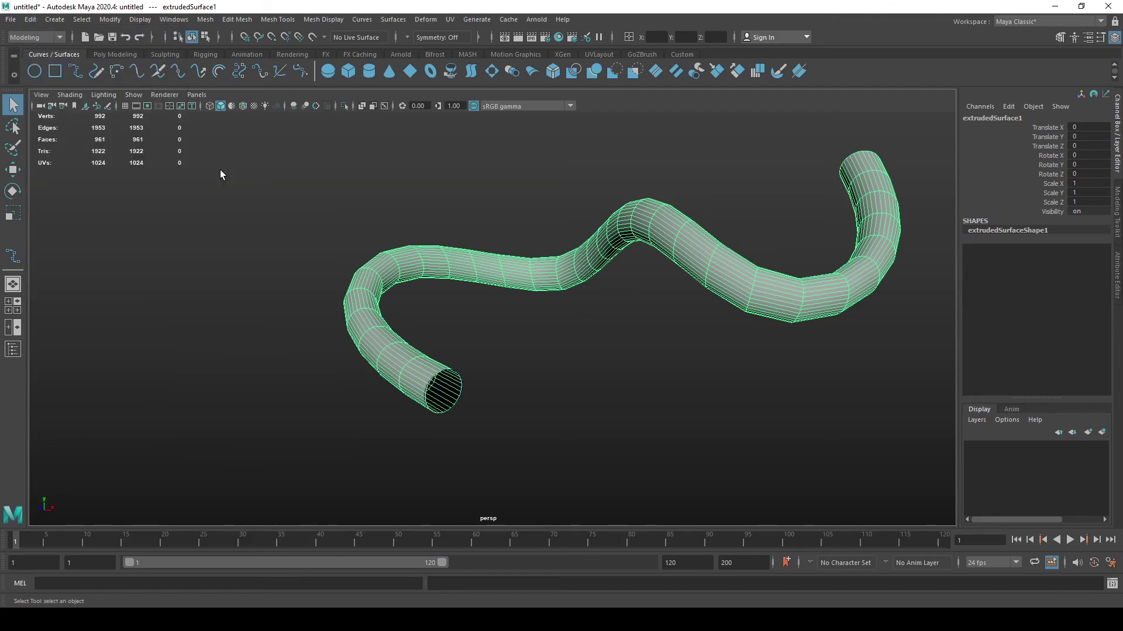
# Step: Try raising the tube with the Move tool, undo it, and reselect the tube
pyautogui.click(512, 334)
pyautogui.click(400, 357)
pyautogui.press('w')
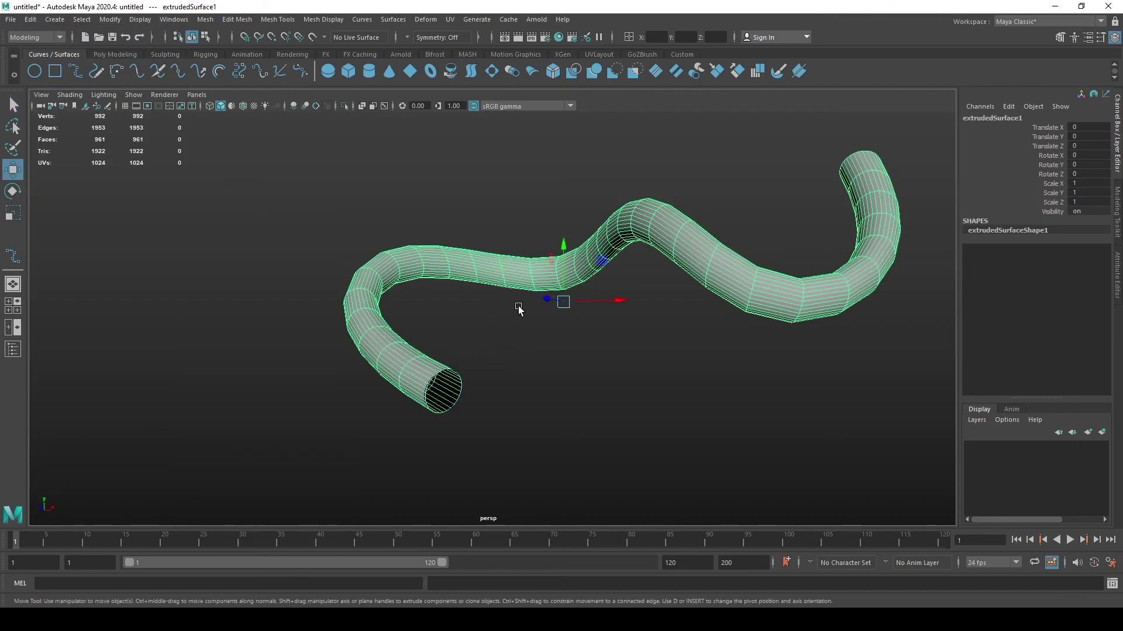
pyautogui.moveTo(564, 234); pyautogui.dragTo(569, 410)
pyautogui.hotkey('ctrl', 'z')
pyautogui.press('q')
pyautogui.click(460, 373)
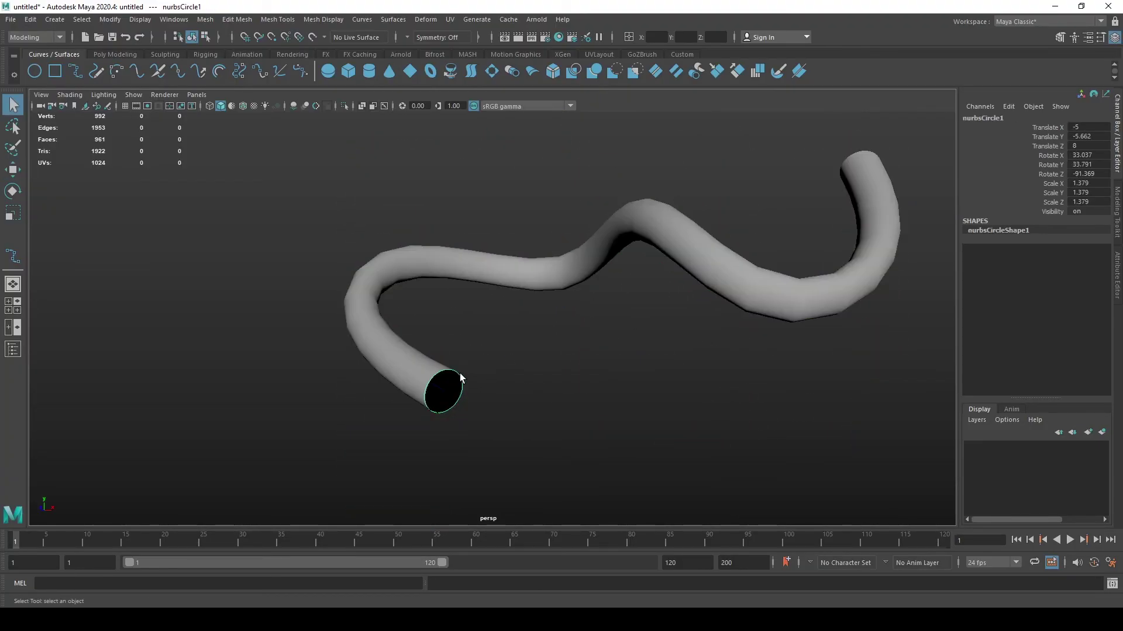
pyautogui.click(438, 386)
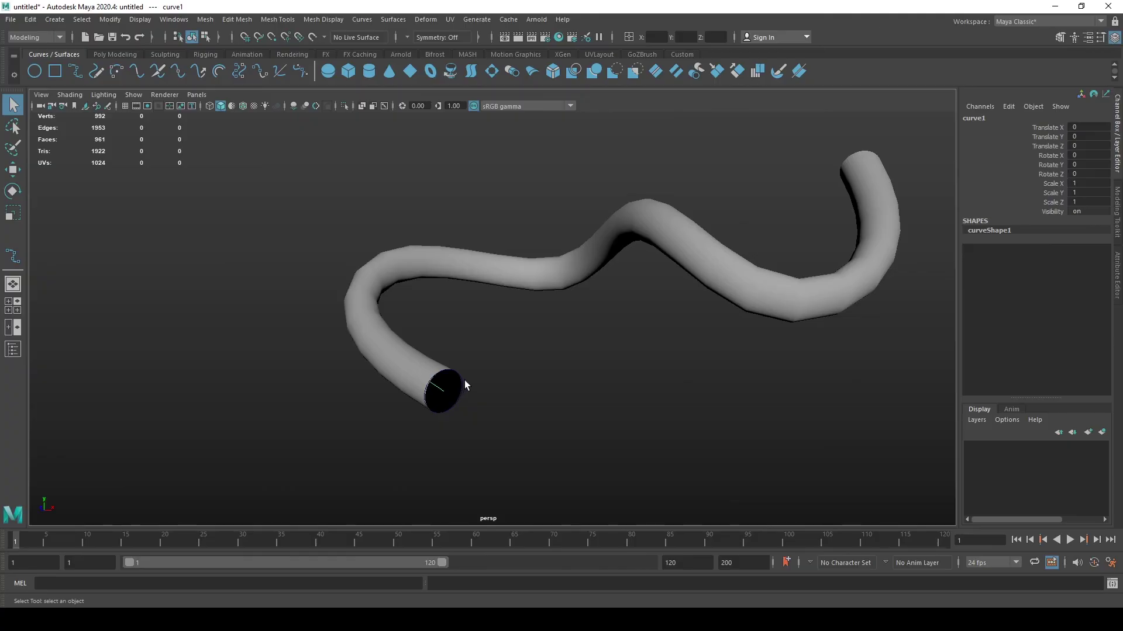
pyautogui.click(571, 360)
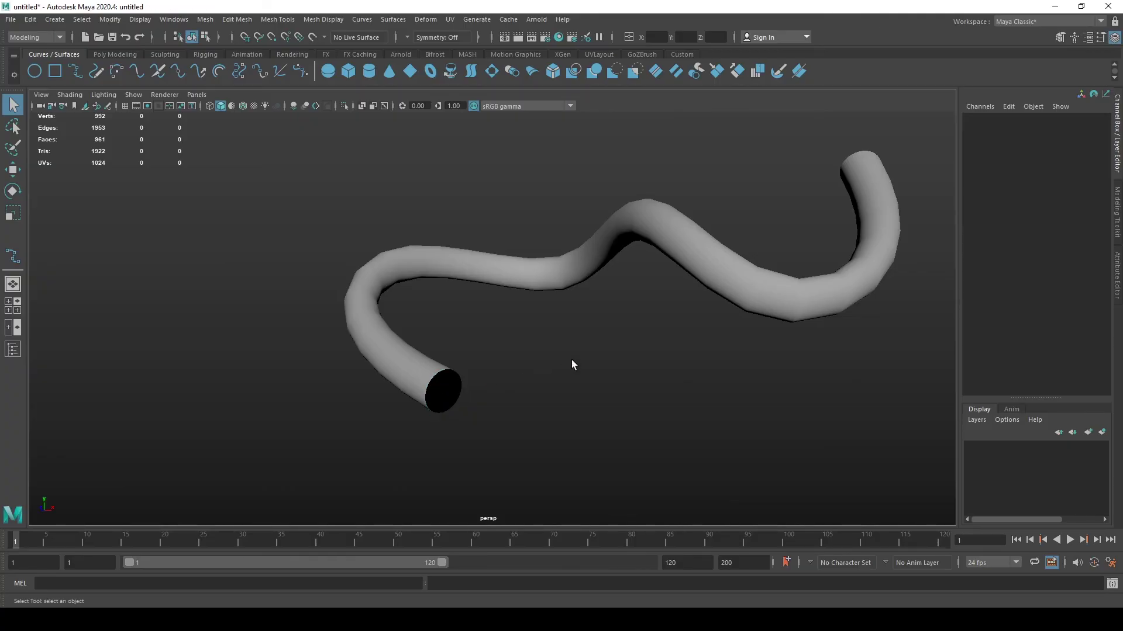
pyautogui.click(408, 356)
pyautogui.scroll(-5, 518, 333)
pyautogui.press('w')
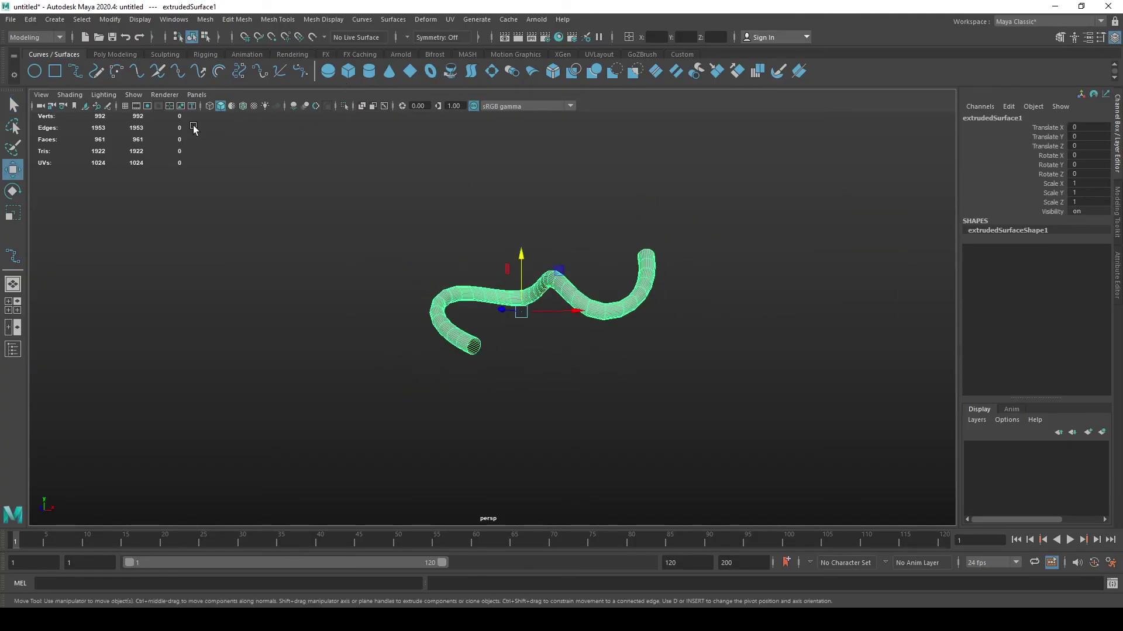
# Step: Turn on the ground grid and orbit around the shaded tube, down to its open end
pyautogui.click(125, 105)
pyautogui.keyDown('alt'); pyautogui.moveTo(643, 215); pyautogui.dragTo(637, 254); pyautogui.keyUp('alt')
pyautogui.scroll(3, 532, 313)
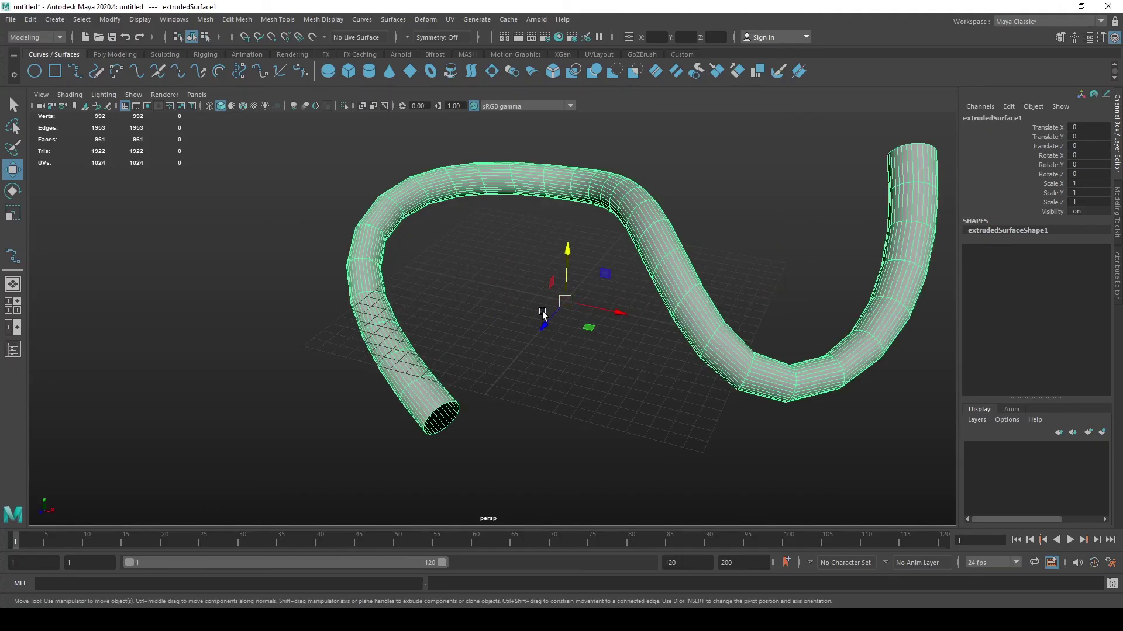
pyautogui.moveTo(532, 312)
pyautogui.keyDown('alt'); pyautogui.mouseDown()
pyautogui.moveTo(604, 373)
pyautogui.moveTo(759, 318)
pyautogui.moveTo(781, 279)
pyautogui.moveTo(709, 306)
pyautogui.mouseUp(); pyautogui.keyUp('alt')
pyautogui.press('5')
pyautogui.moveTo(464, 326)
pyautogui.keyDown('alt'); pyautogui.mouseDown()
pyautogui.moveTo(644, 313)
pyautogui.moveTo(458, 313)
pyautogui.moveTo(636, 296)
pyautogui.mouseUp(); pyautogui.keyUp('alt')
pyautogui.scroll(3, 606, 336)
pyautogui.keyDown('alt'); pyautogui.moveTo(606, 336); pyautogui.dragTo(636, 348); pyautogui.keyUp('alt')
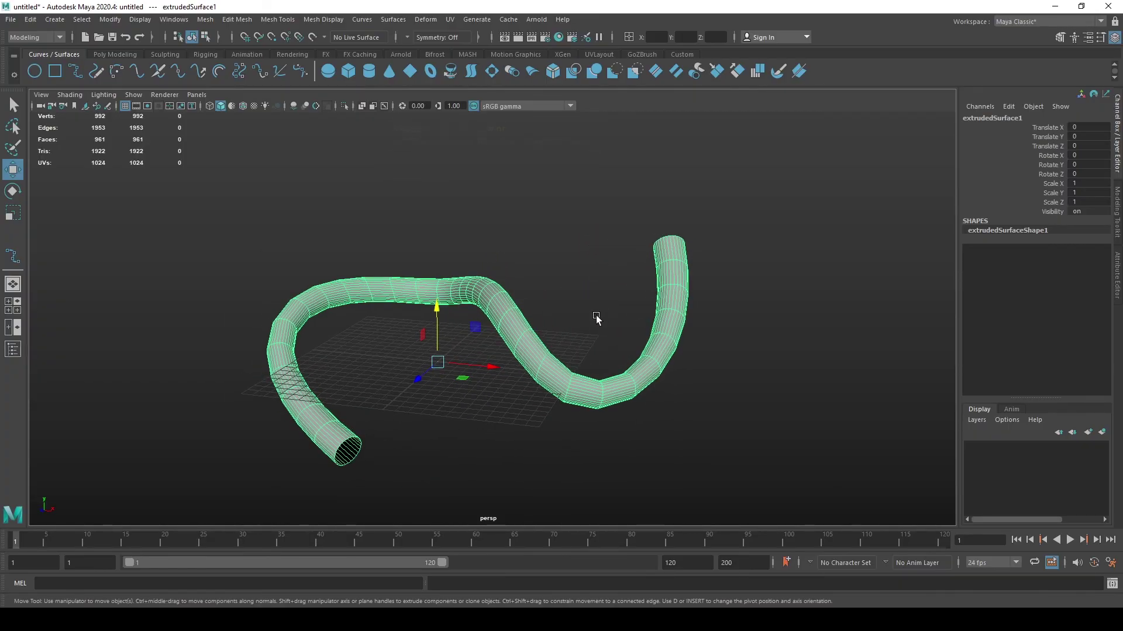
pyautogui.keyDown('alt'); pyautogui.moveTo(517, 300); pyautogui.dragTo(486, 250); pyautogui.keyUp('alt')
pyautogui.click(446, 483)
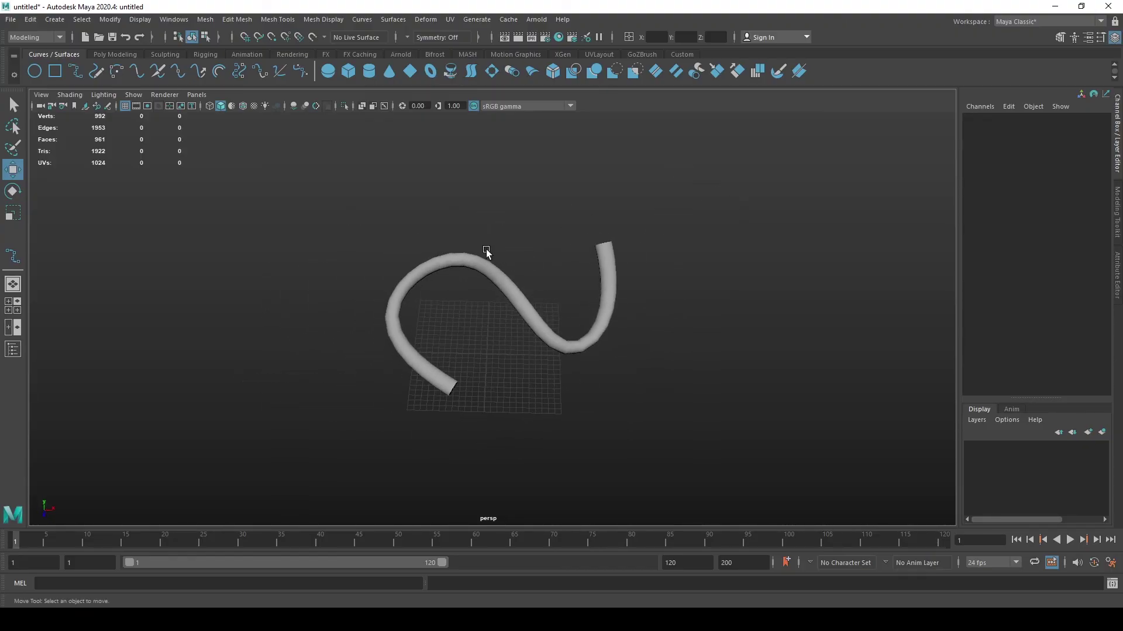
pyautogui.keyDown('alt'); pyautogui.moveTo(514, 253); pyautogui.dragTo(519, 333, button='right'); pyautogui.keyUp('alt')
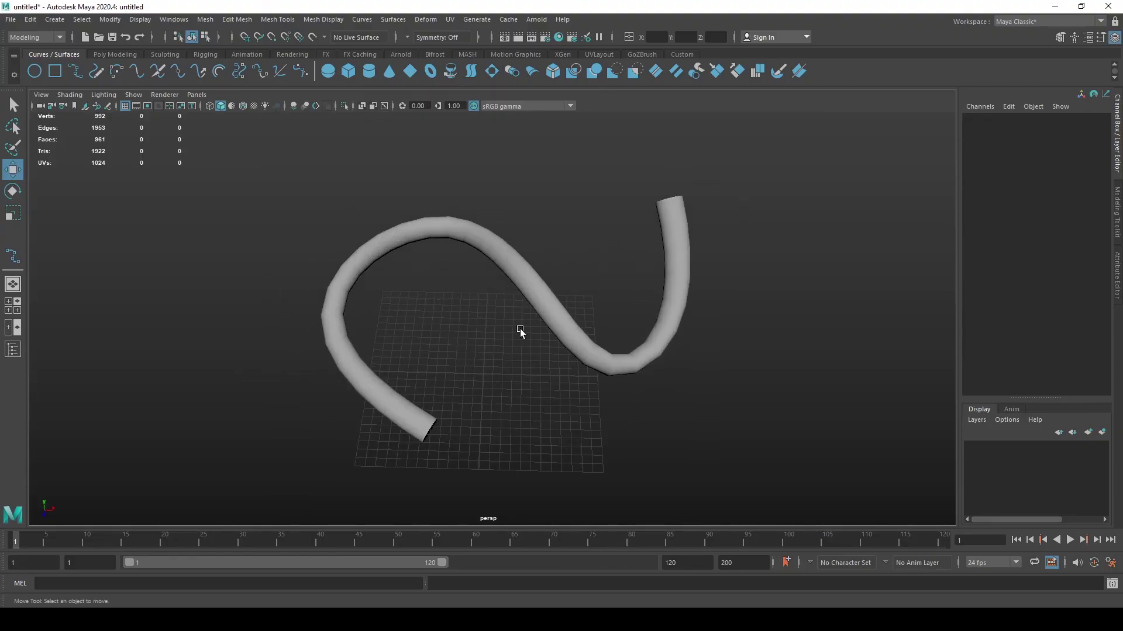
pyautogui.moveTo(505, 343)
pyautogui.keyDown('alt'); pyautogui.mouseDown()
pyautogui.moveTo(497, 364)
pyautogui.moveTo(488, 357)
pyautogui.mouseUp(); pyautogui.keyUp('alt')
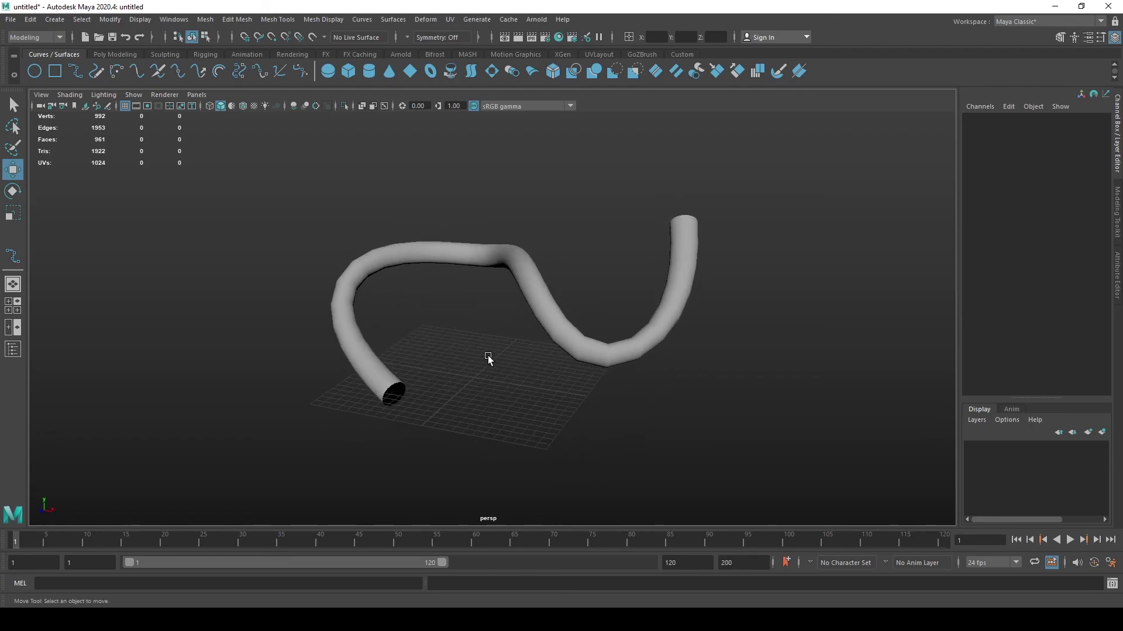